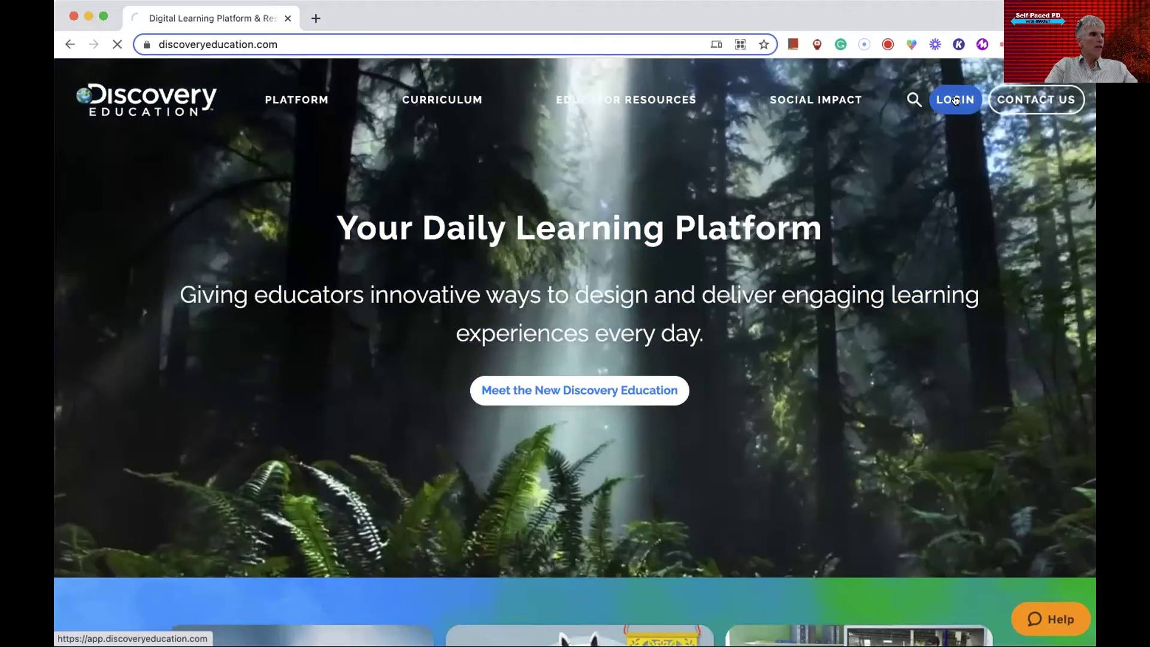
Step: Sign in to the educator account with the username and saved password to reach the dashboard
{"action": "left_click", "coordinate": [955, 100]}
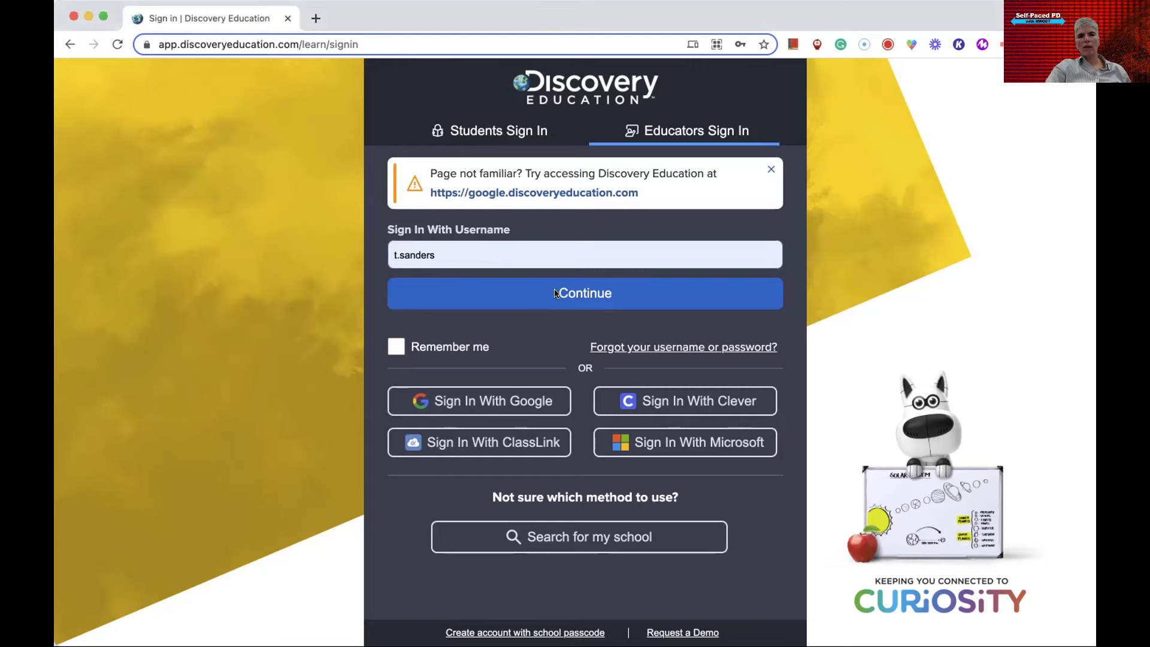
{"action": "left_click", "coordinate": [588, 293]}
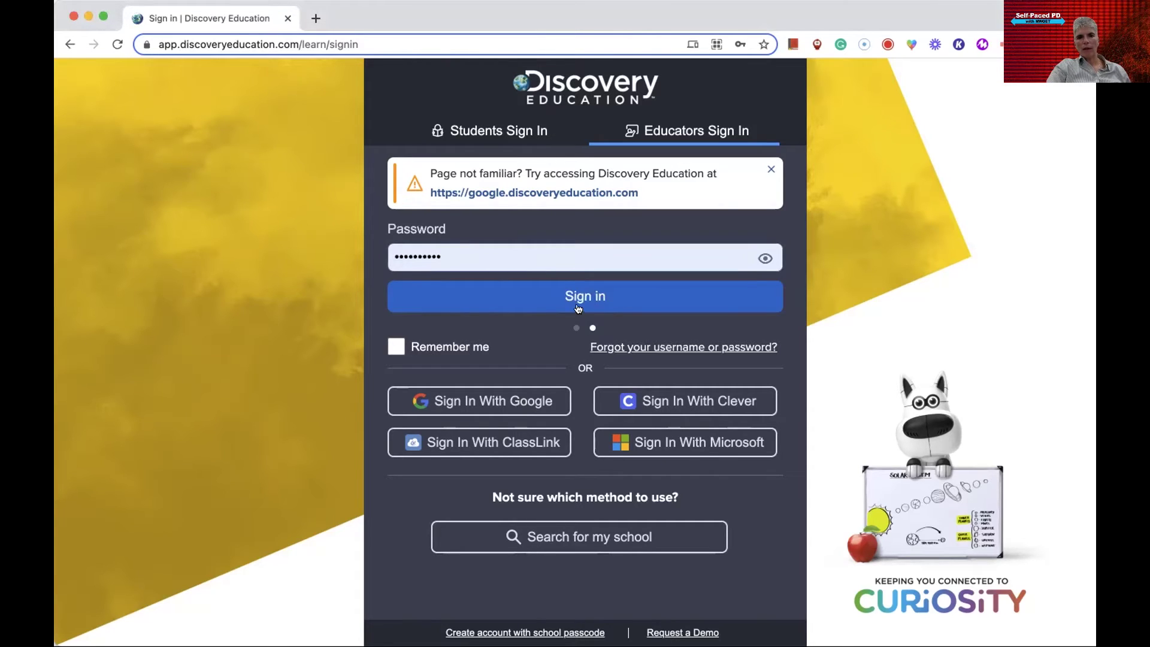
{"action": "left_click", "coordinate": [586, 299]}
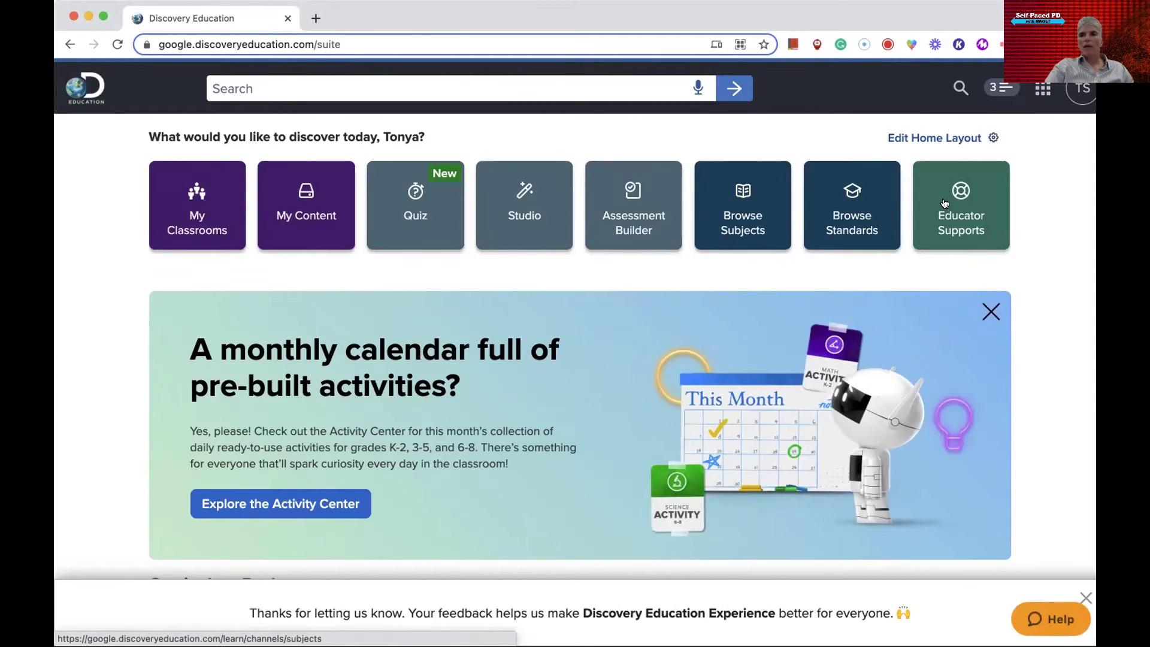
Step: Go to View Profile from the TS avatar menu and show the Personalization tab
{"action": "left_click", "coordinate": [1083, 95]}
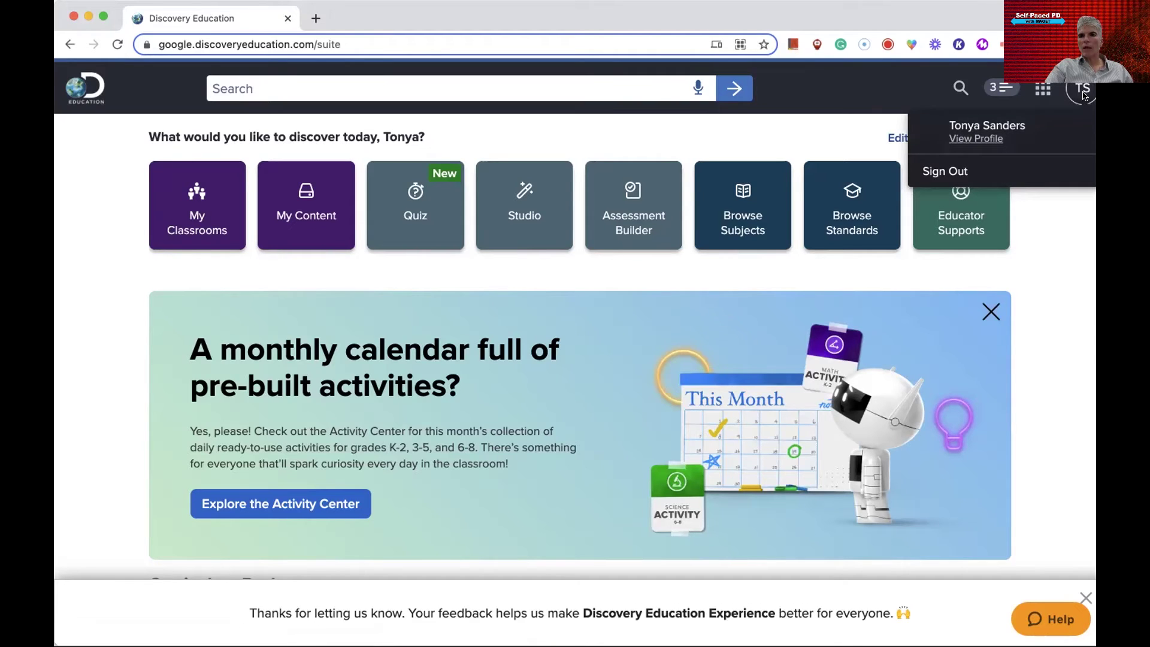
{"action": "left_click", "coordinate": [1003, 124]}
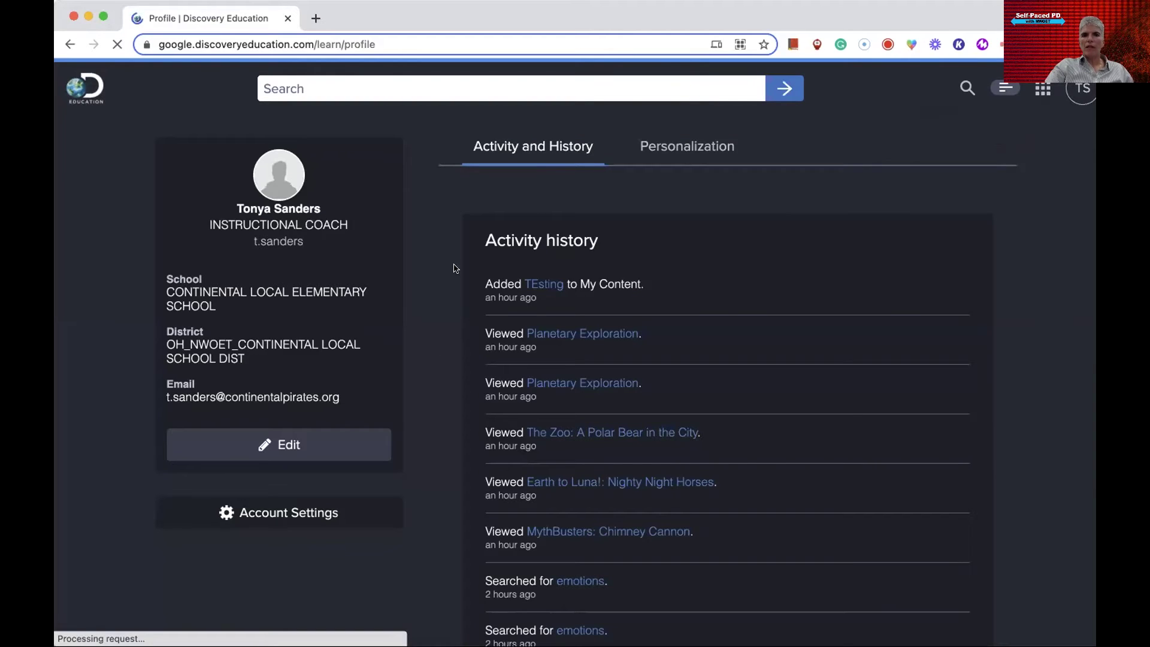
{"action": "left_click", "coordinate": [699, 146]}
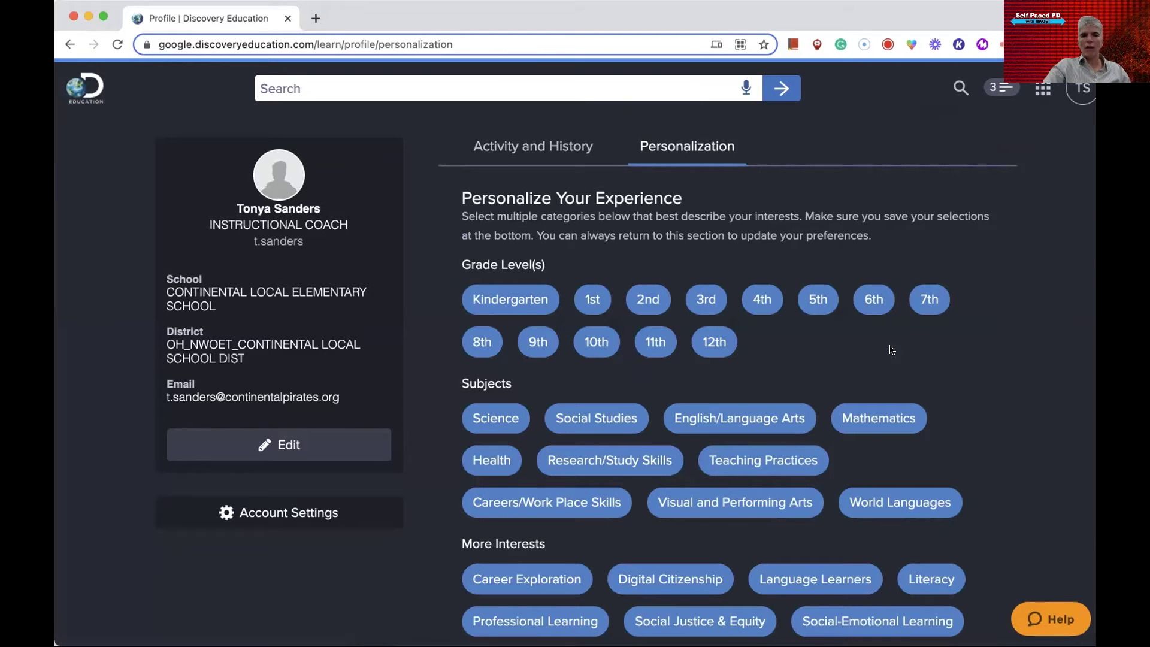
{"action": "scroll", "coordinate": [933, 413], "scroll_direction": "down", "scroll_amount": 5}
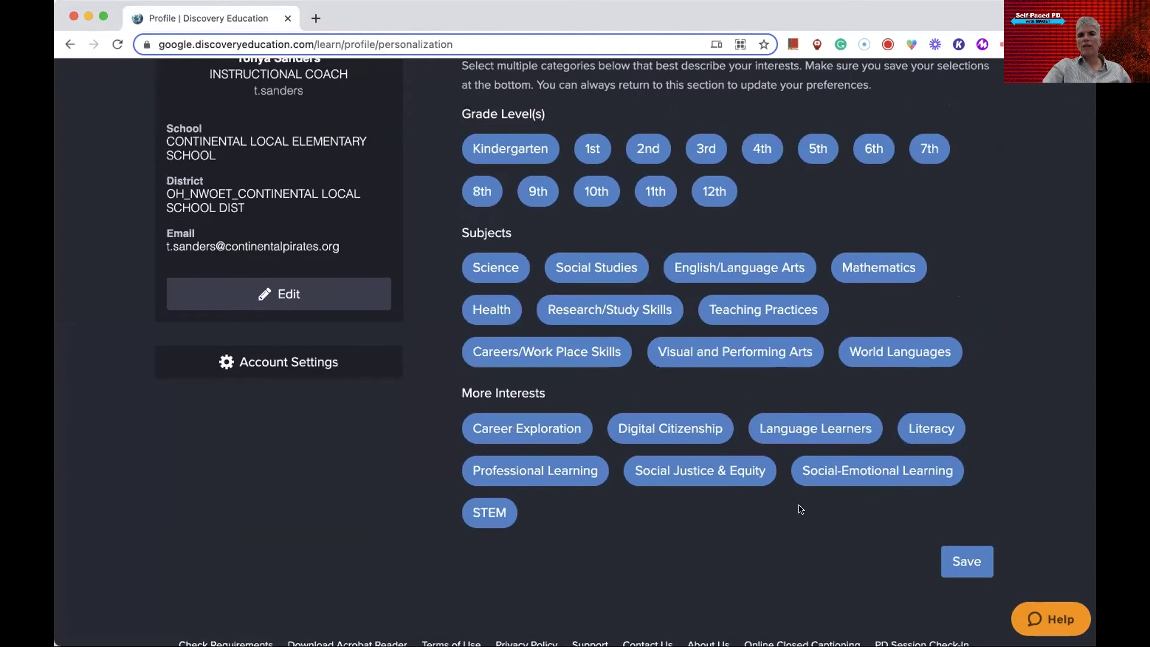
{"action": "scroll", "coordinate": [801, 509], "scroll_direction": "up", "scroll_amount": 5}
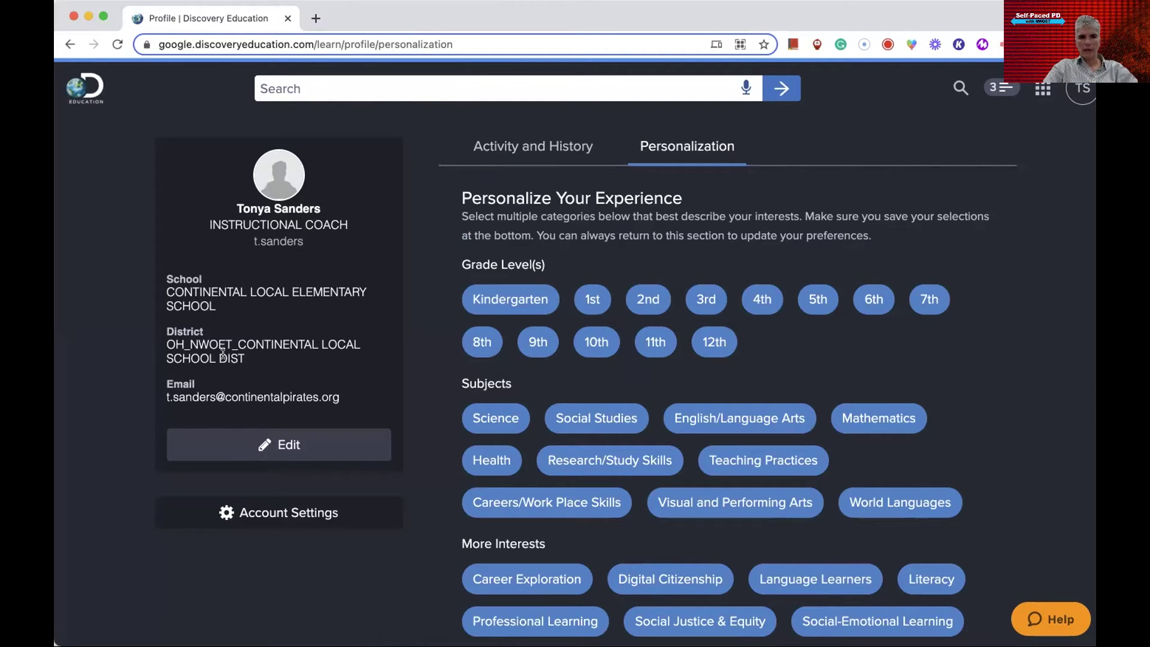
Step: Look through the profile edit form, cancel without saving, and go to Account Settings
{"action": "left_click", "coordinate": [292, 446]}
{"action": "left_click", "coordinate": [409, 434]}
{"action": "scroll", "coordinate": [409, 434], "scroll_direction": "down", "scroll_amount": 5}
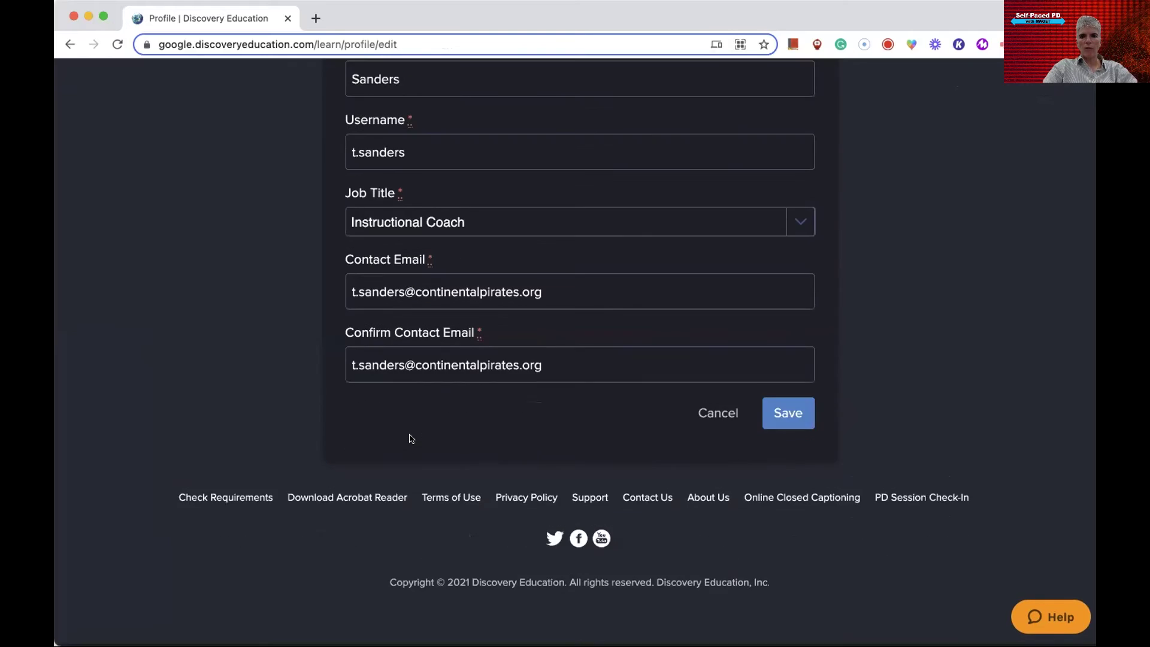
{"action": "scroll", "coordinate": [680, 582], "scroll_direction": "up", "scroll_amount": 3}
{"action": "scroll", "coordinate": [682, 510], "scroll_direction": "down", "scroll_amount": 4}
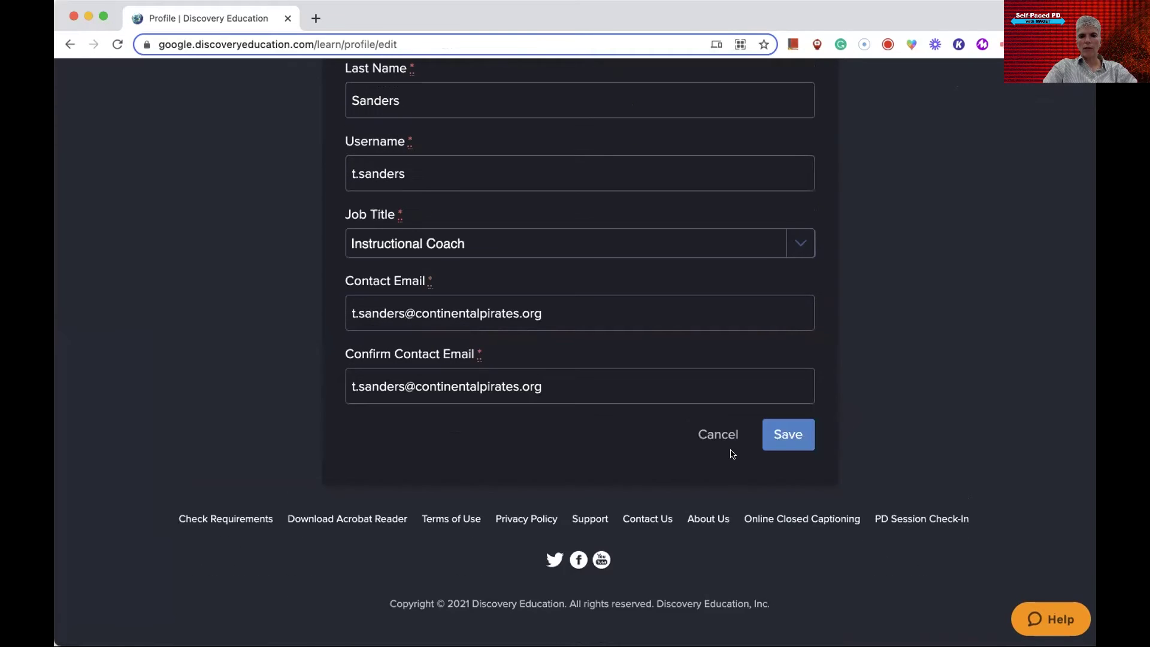
{"action": "left_click", "coordinate": [721, 436]}
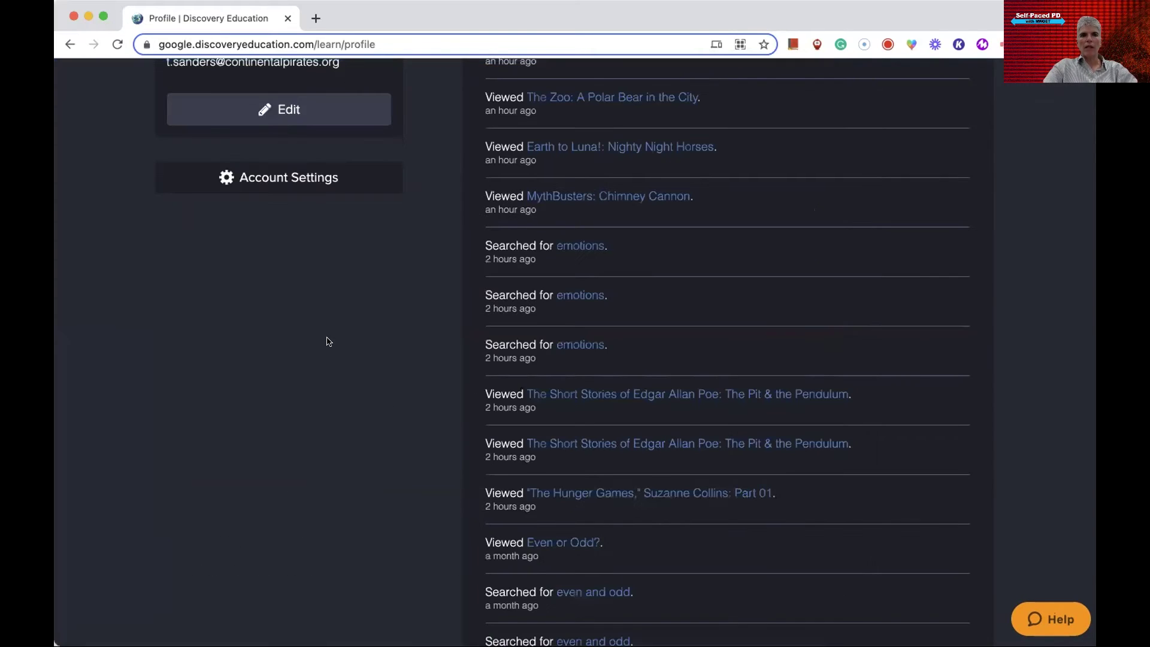
{"action": "scroll", "coordinate": [323, 335], "scroll_direction": "up", "scroll_amount": 3}
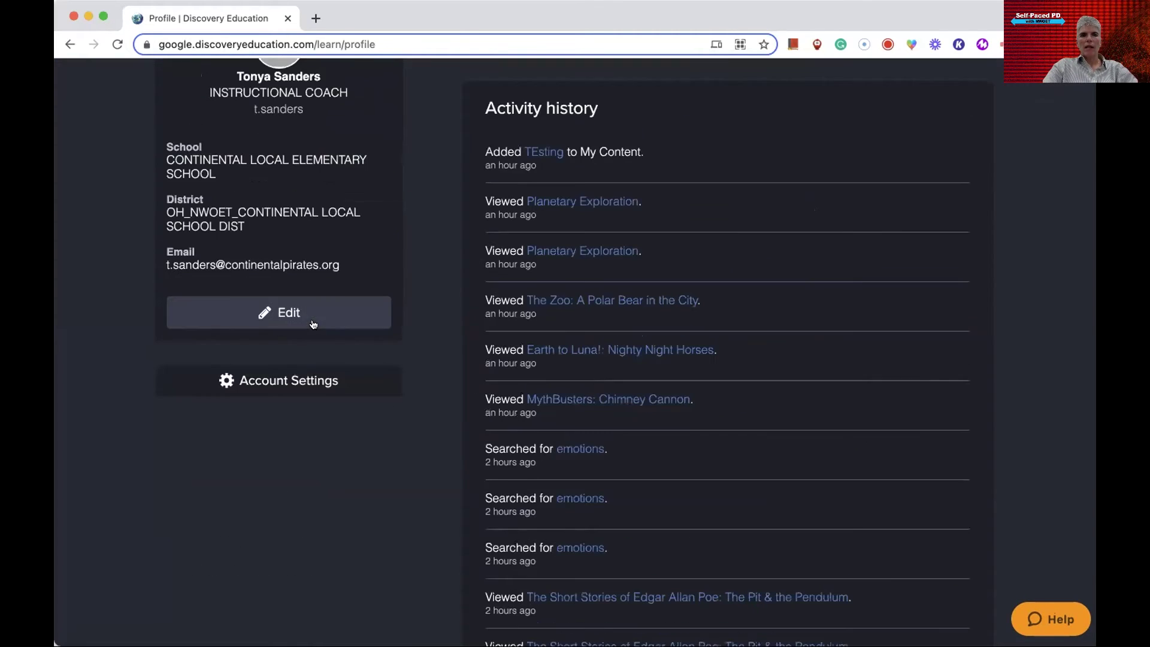
{"action": "left_click", "coordinate": [281, 383]}
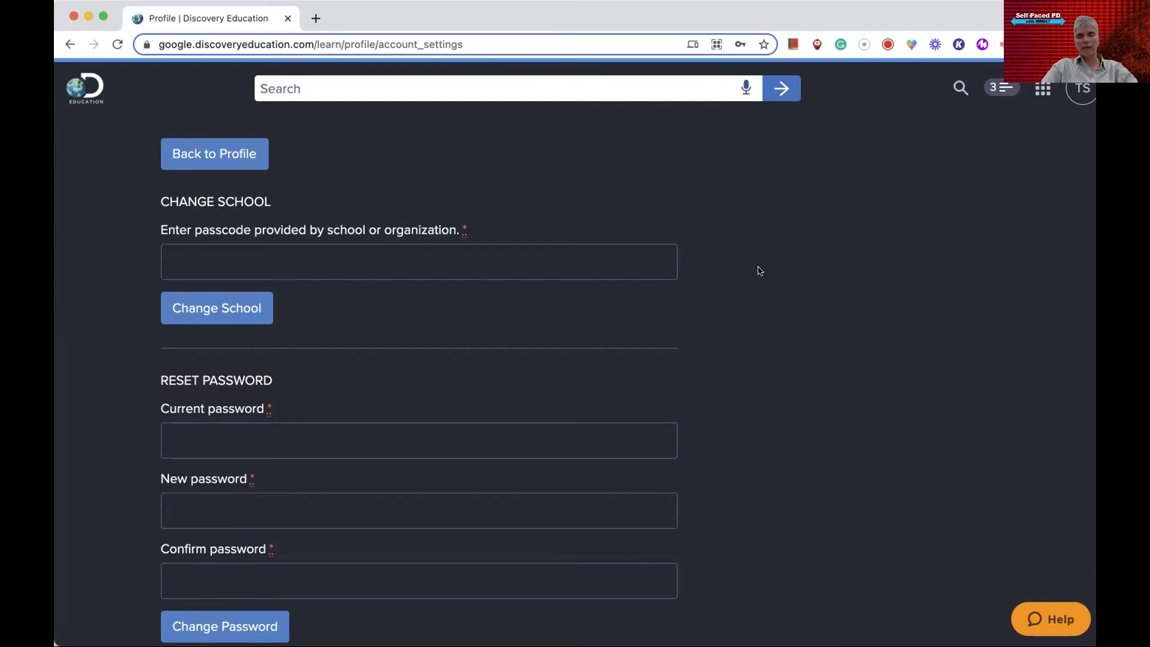
Step: Leave Account Settings and return to the profile page's Activity and History tab
{"action": "left_click", "coordinate": [576, 408]}
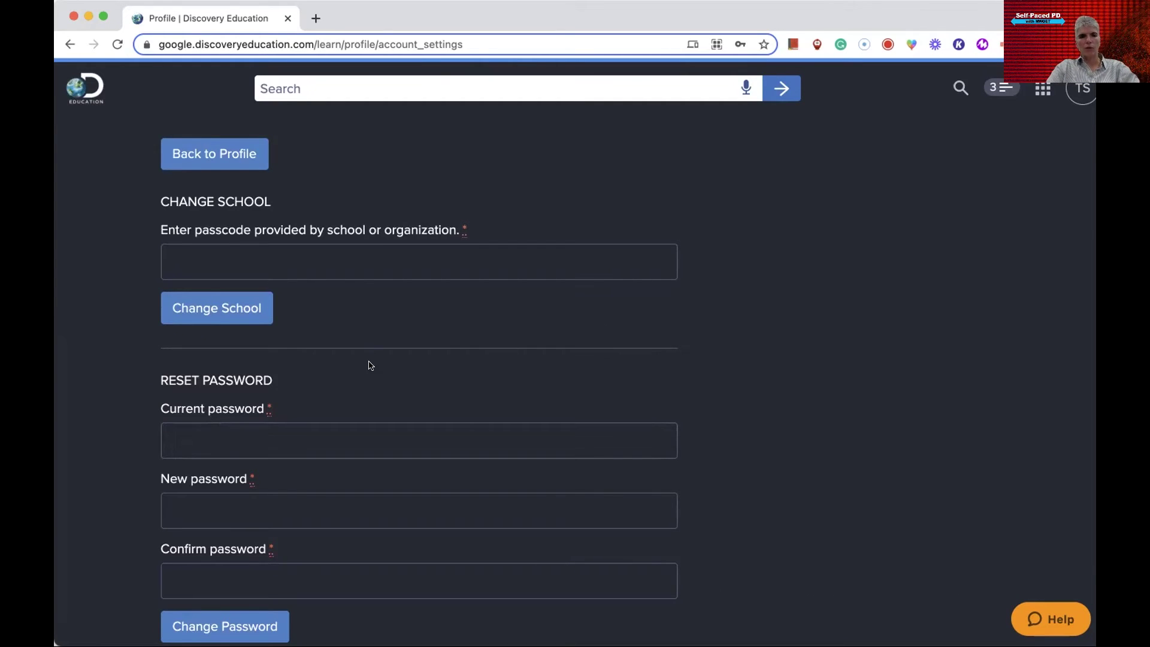
{"action": "scroll", "coordinate": [206, 359], "scroll_direction": "down", "scroll_amount": 2}
{"action": "scroll", "coordinate": [205, 360], "scroll_direction": "down", "scroll_amount": 3}
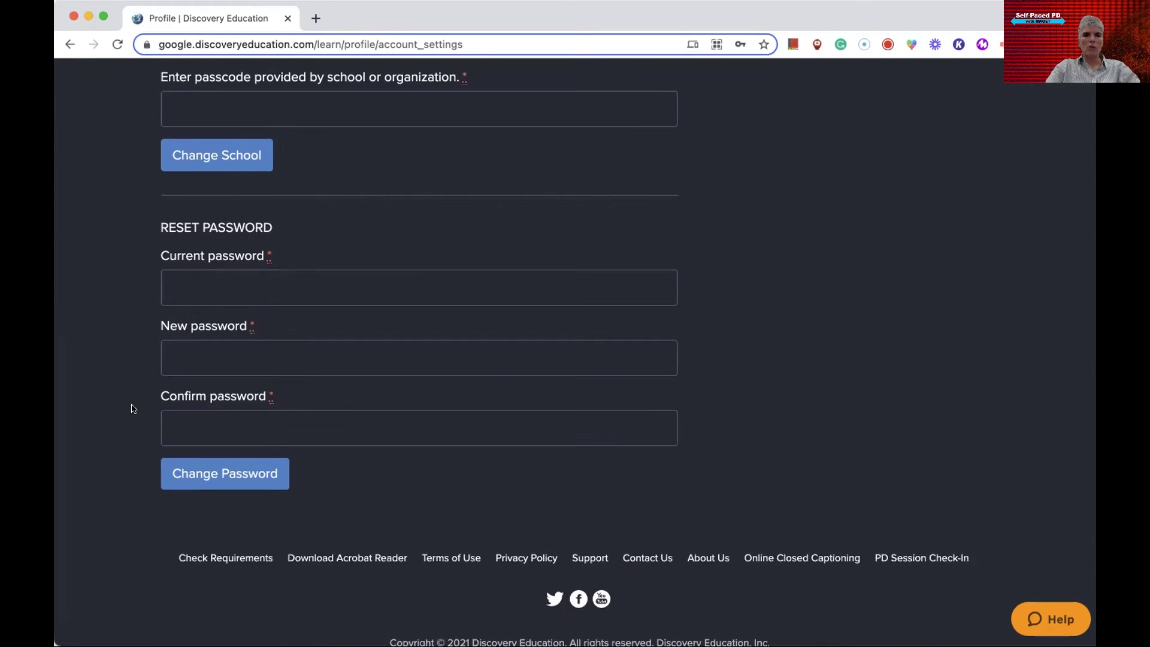
{"action": "scroll", "coordinate": [300, 518], "scroll_direction": "up", "scroll_amount": 5}
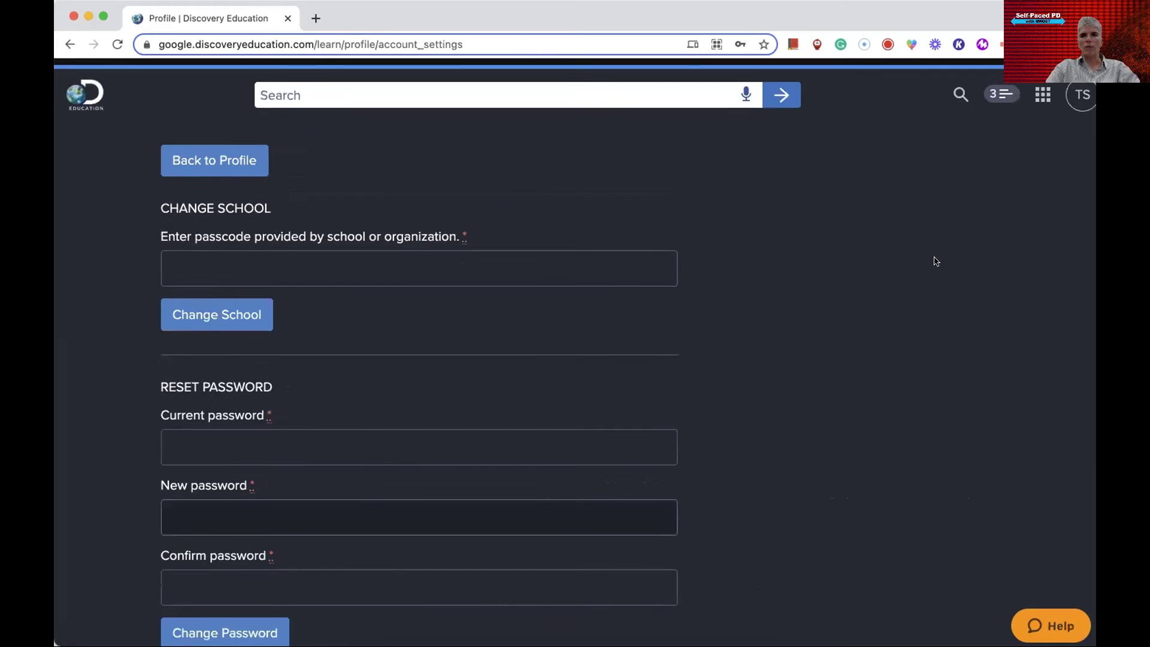
{"action": "left_click", "coordinate": [1080, 90]}
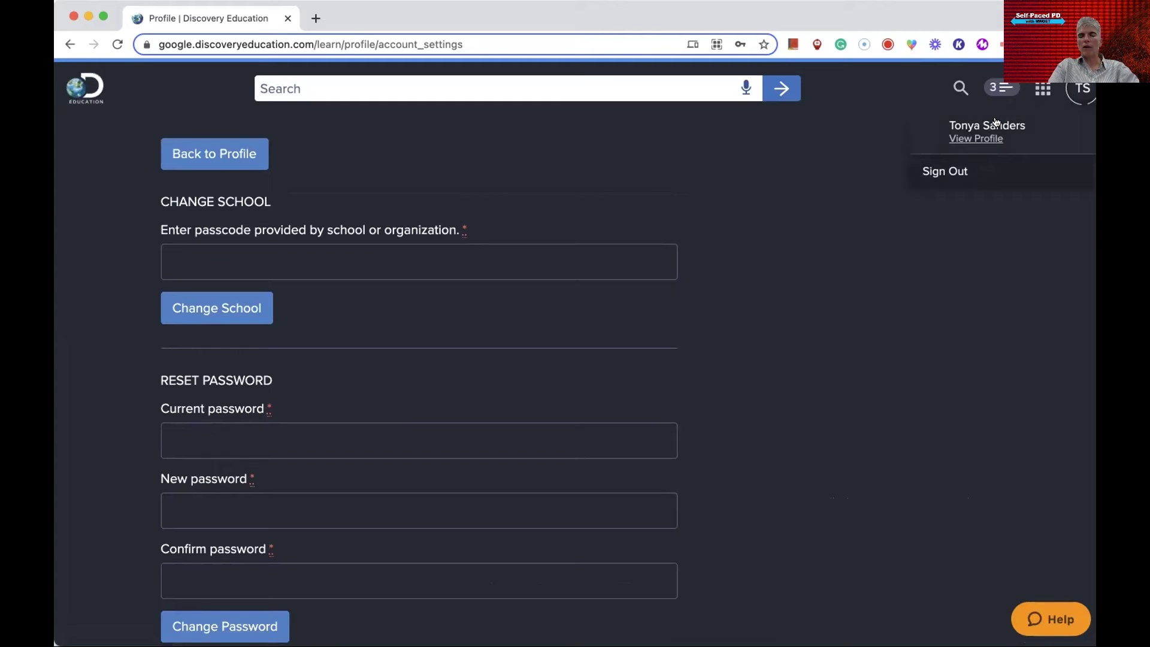
{"action": "left_click", "coordinate": [979, 139]}
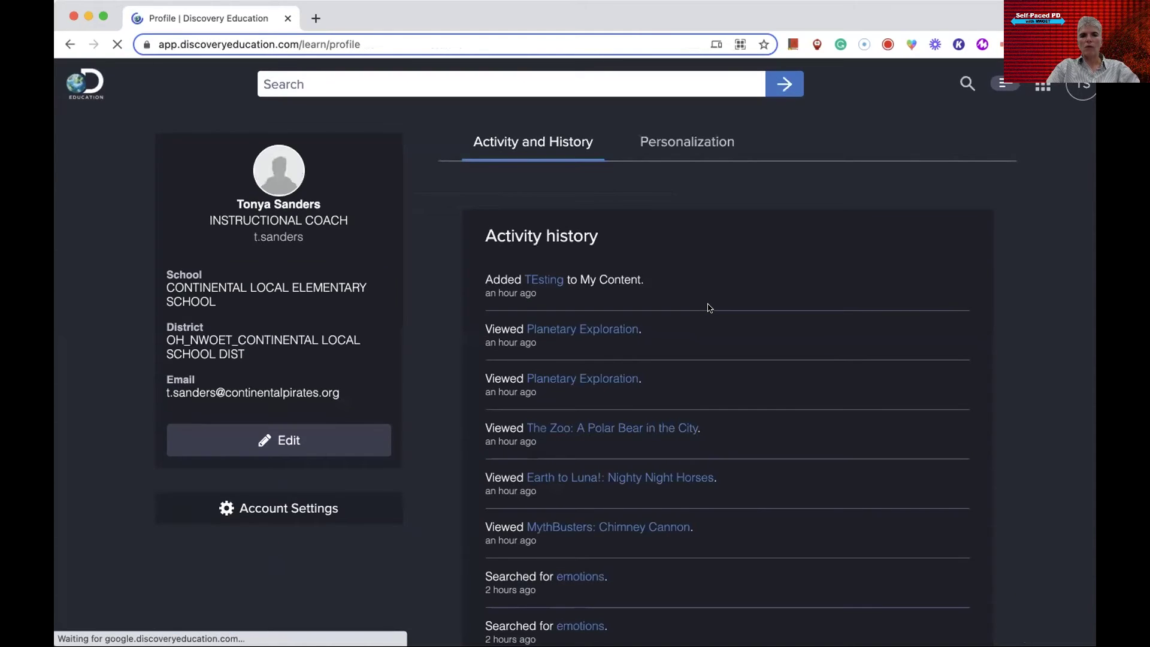
Step: Refresh the Activity and History list, then show the apps grid of Discovery Education tools
{"action": "scroll", "coordinate": [708, 308], "scroll_direction": "down", "scroll_amount": 10}
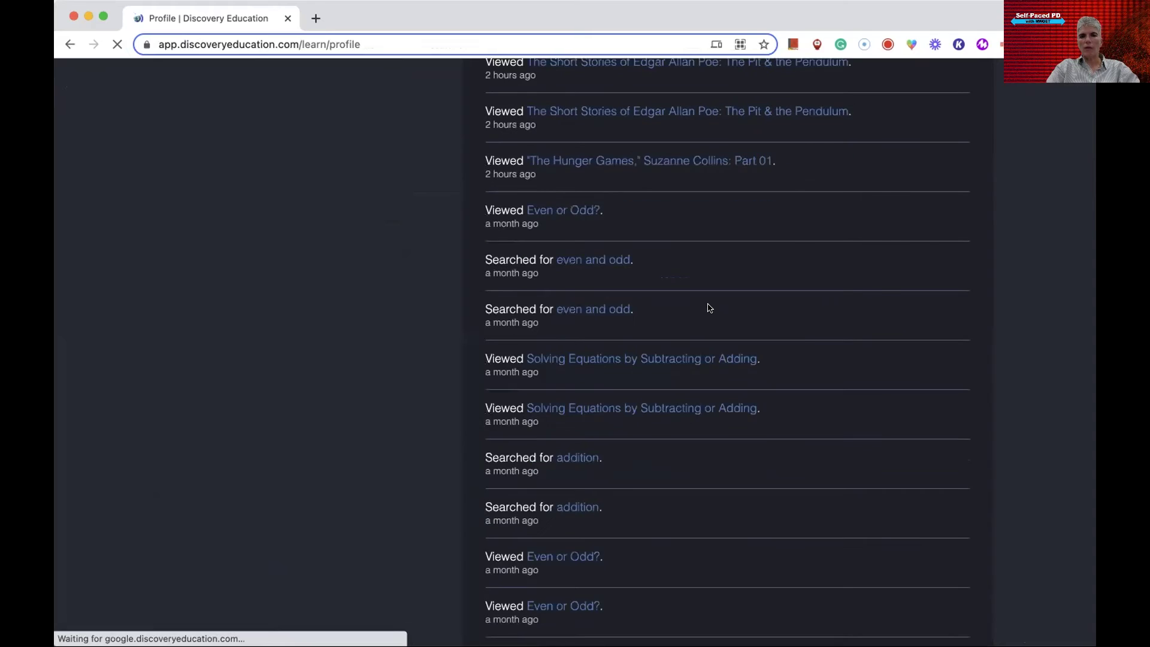
{"action": "left_click", "coordinate": [568, 149]}
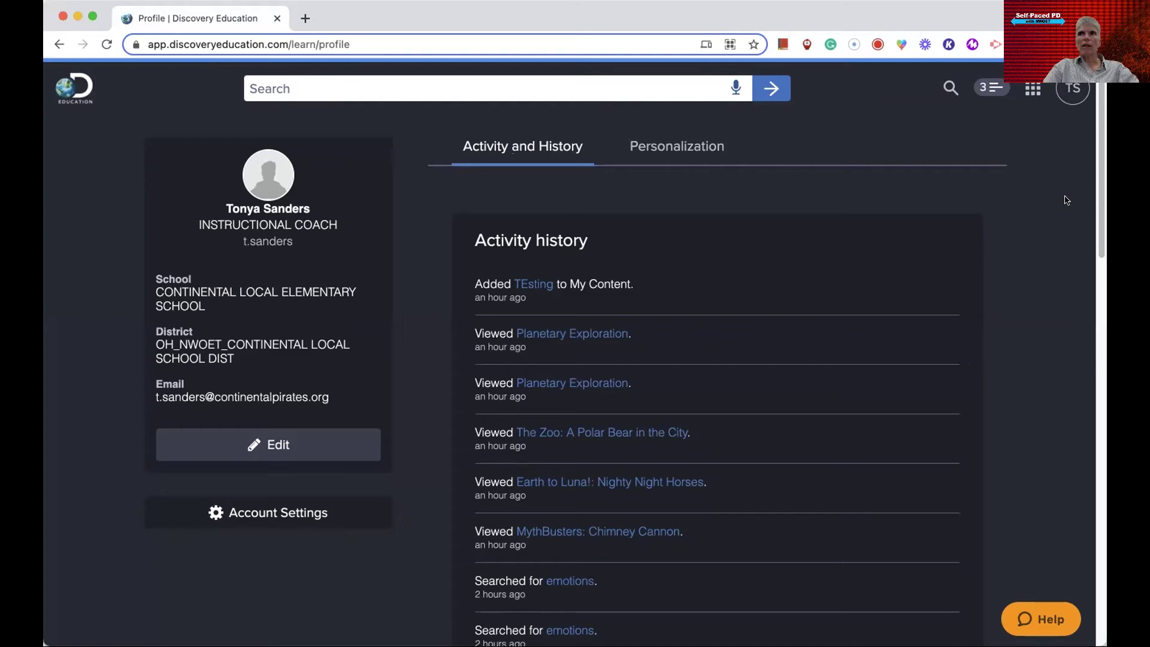
{"action": "left_click", "coordinate": [1031, 89]}
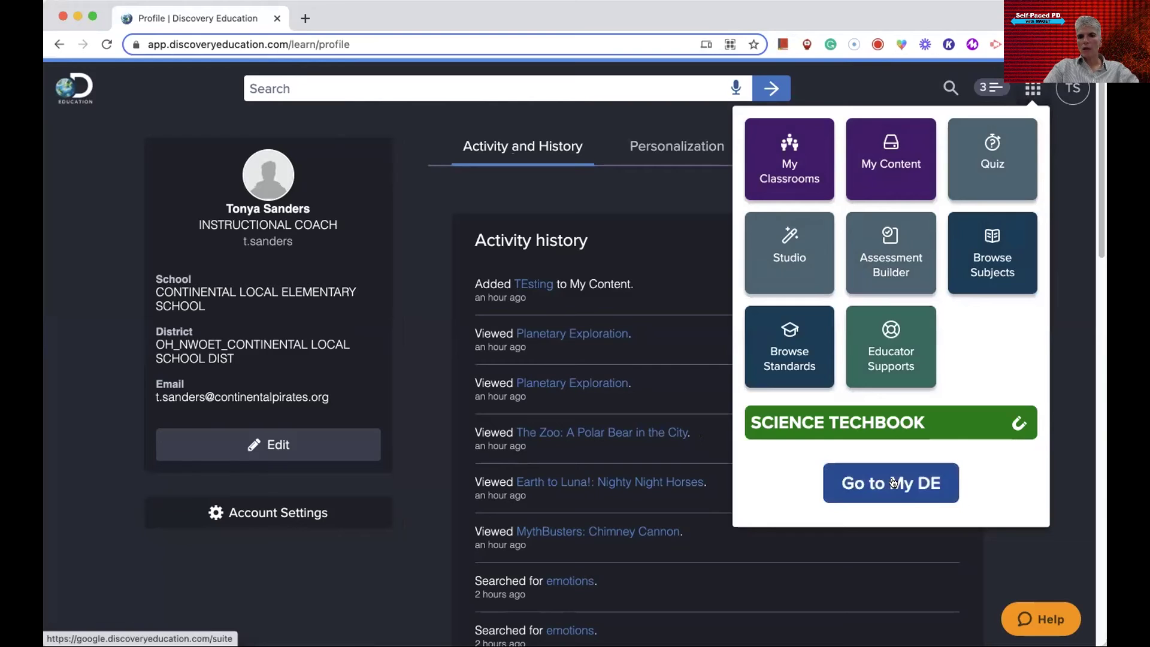
Step: Return to the home dashboard via the DE logo, reopening and closing the tools panel
{"action": "left_click", "coordinate": [76, 96]}
{"action": "left_click", "coordinate": [76, 96]}
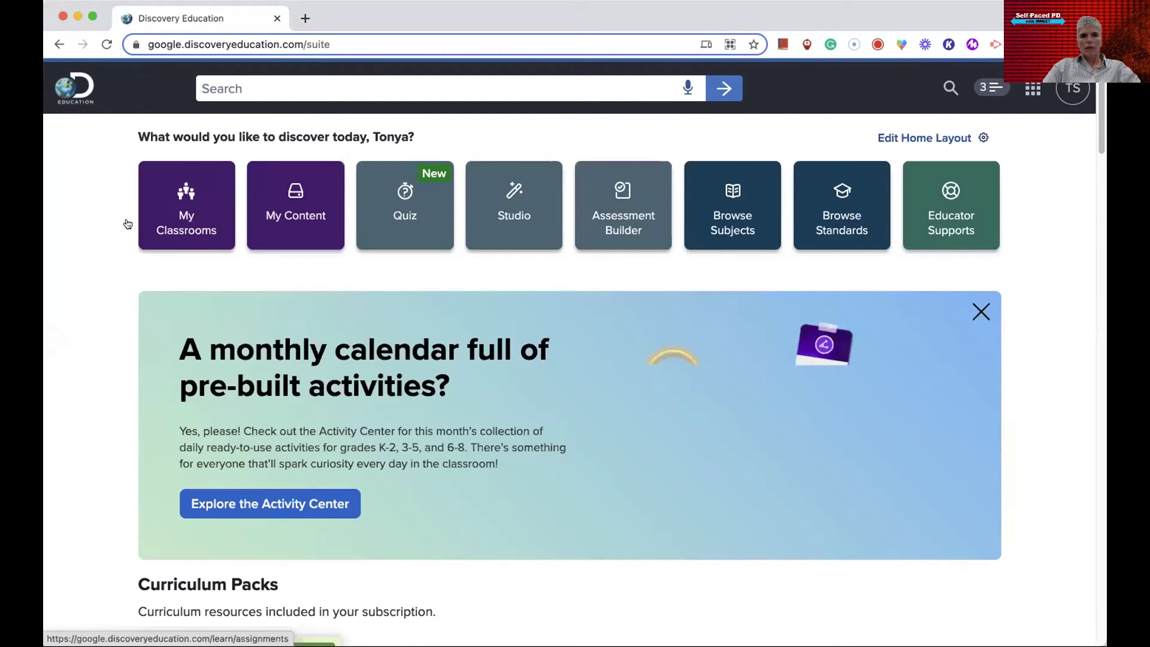
{"action": "left_click", "coordinate": [1034, 89]}
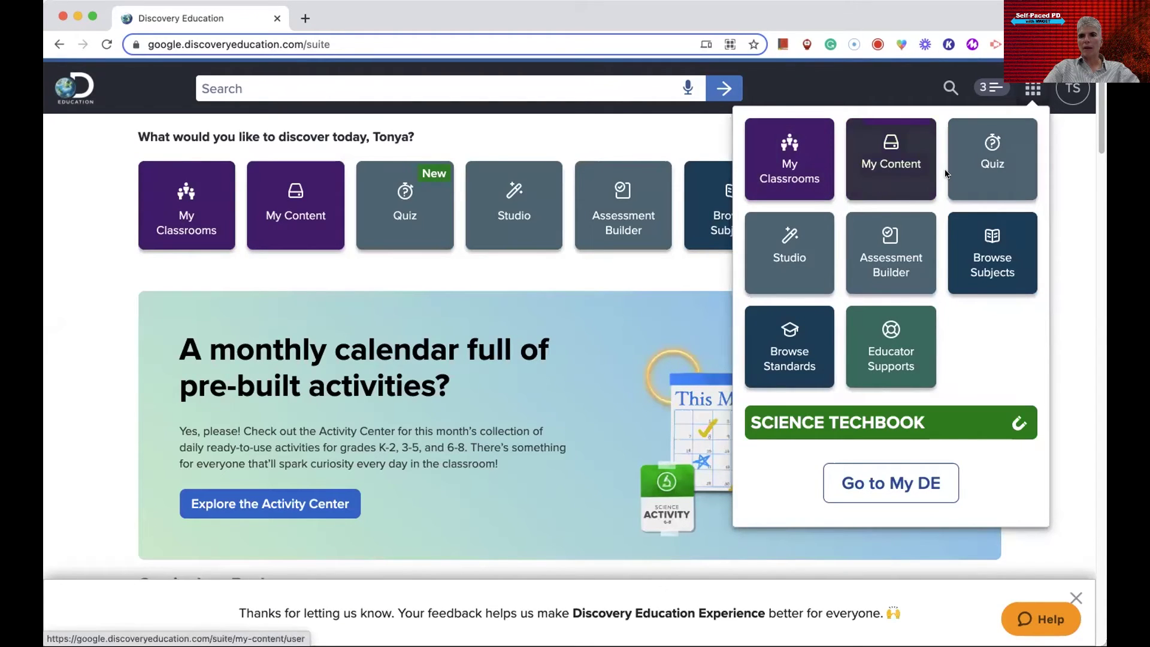
{"action": "left_click", "coordinate": [99, 237]}
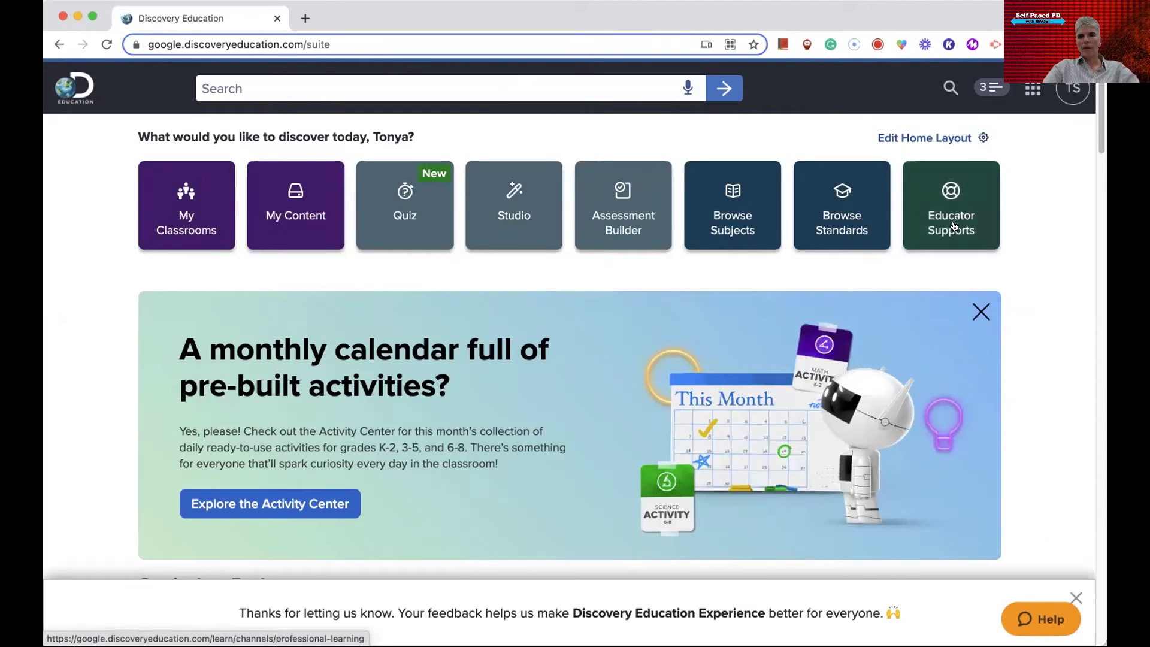
{"action": "left_click", "coordinate": [956, 136]}
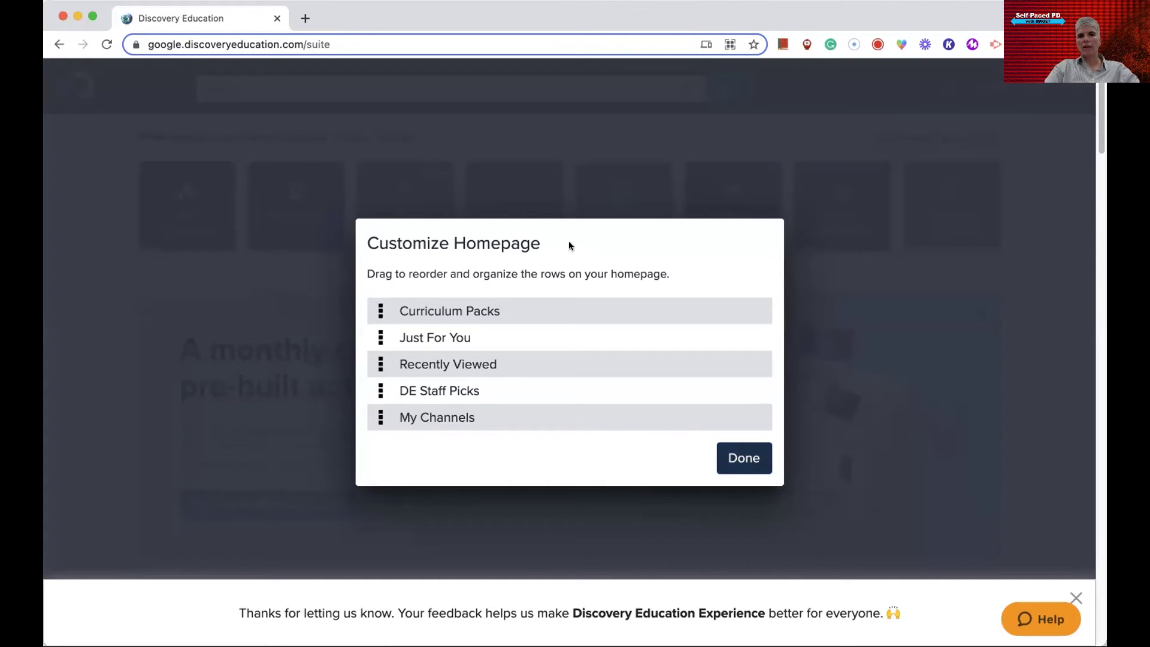
{"action": "left_click", "coordinate": [739, 464]}
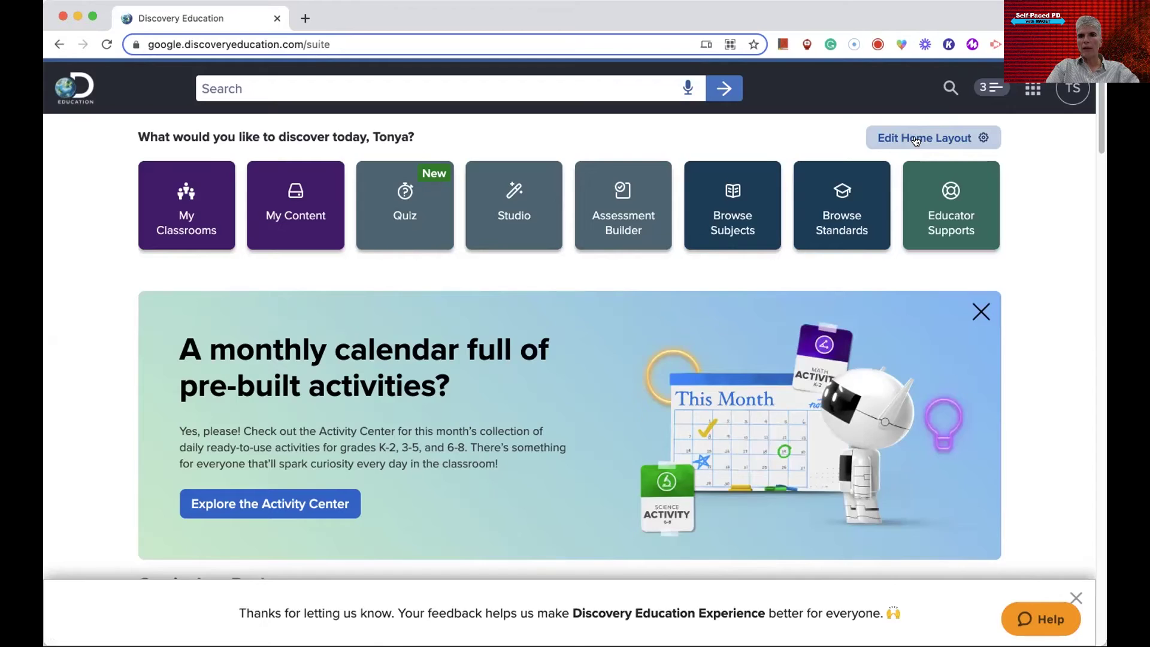
{"action": "left_click", "coordinate": [914, 140]}
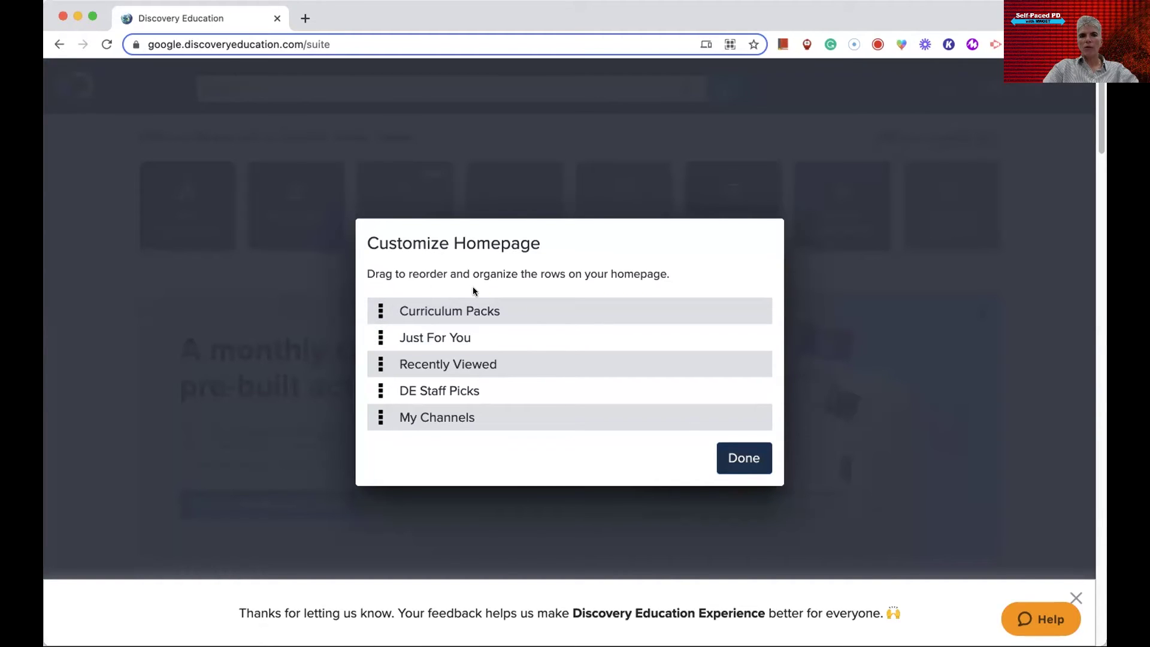
{"action": "scroll", "coordinate": [555, 337], "scroll_direction": "down", "scroll_amount": 2}
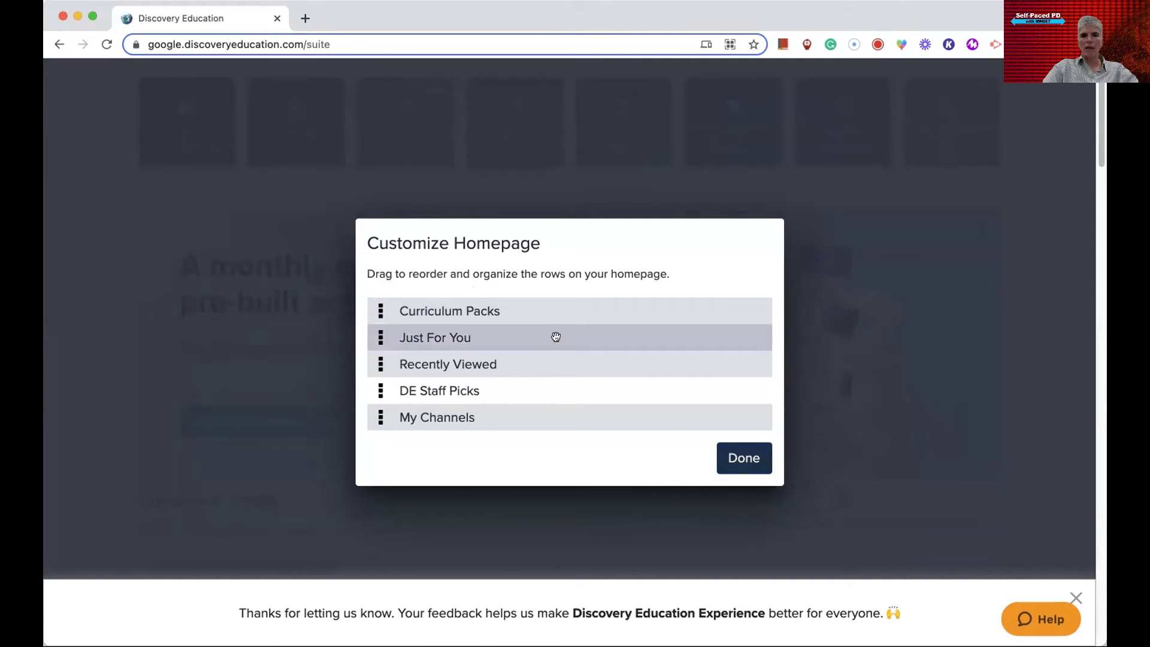
{"action": "left_click", "coordinate": [717, 458]}
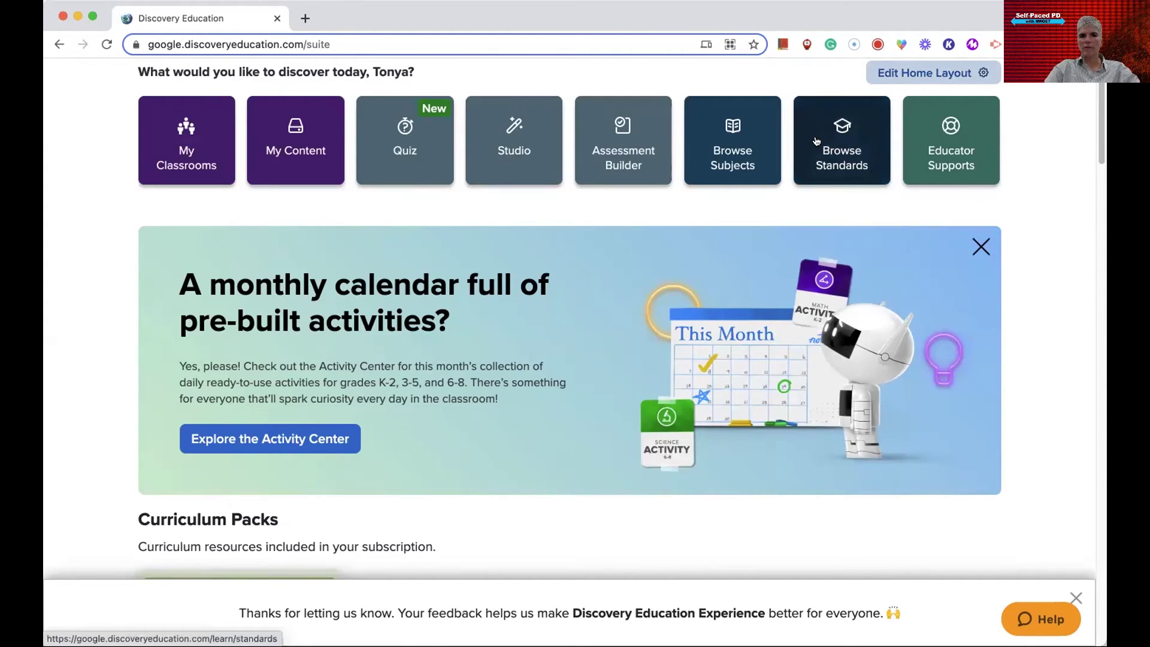
Step: Scroll back to the top of the home dashboard to the eight tool tiles
{"action": "scroll", "coordinate": [487, 223], "scroll_direction": "up", "scroll_amount": 2}
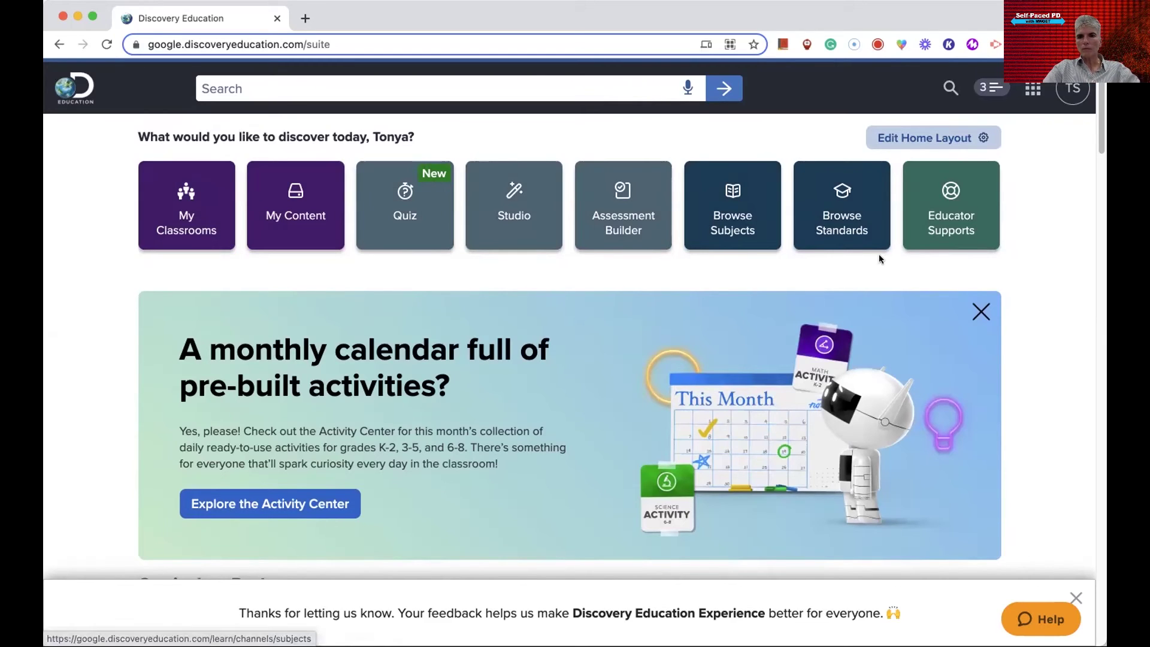
Step: Open Educator Supports and browse its Getting Started, Timely Resources and Hot Topics sections
{"action": "left_click", "coordinate": [951, 227]}
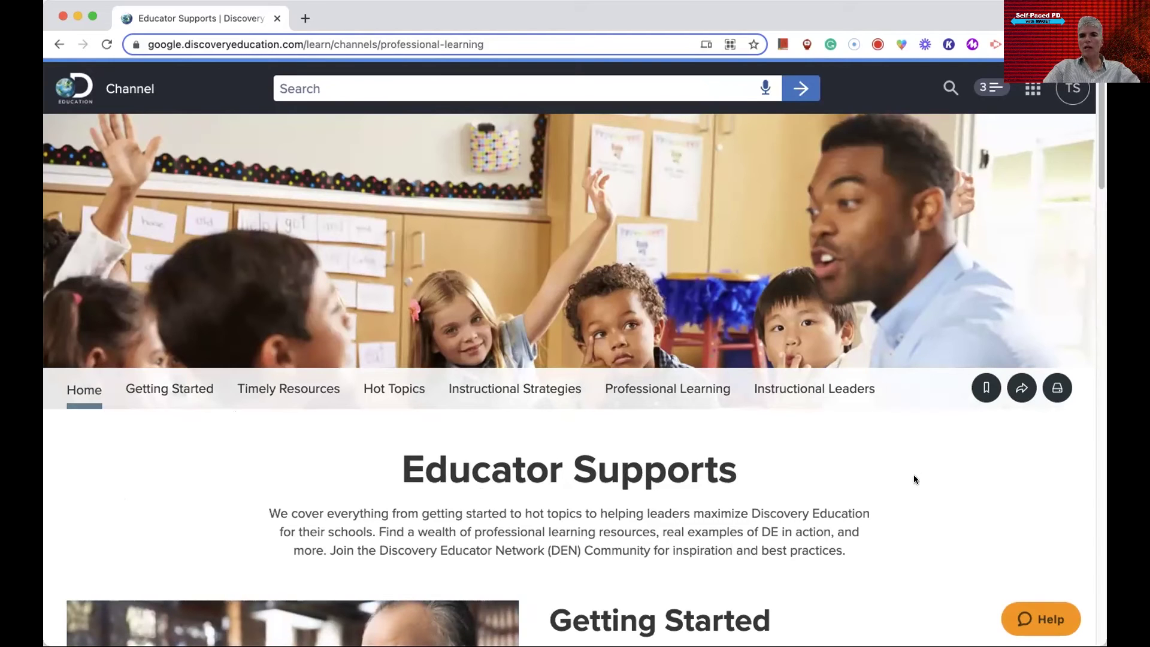
{"action": "scroll", "coordinate": [915, 479], "scroll_direction": "down", "scroll_amount": 2}
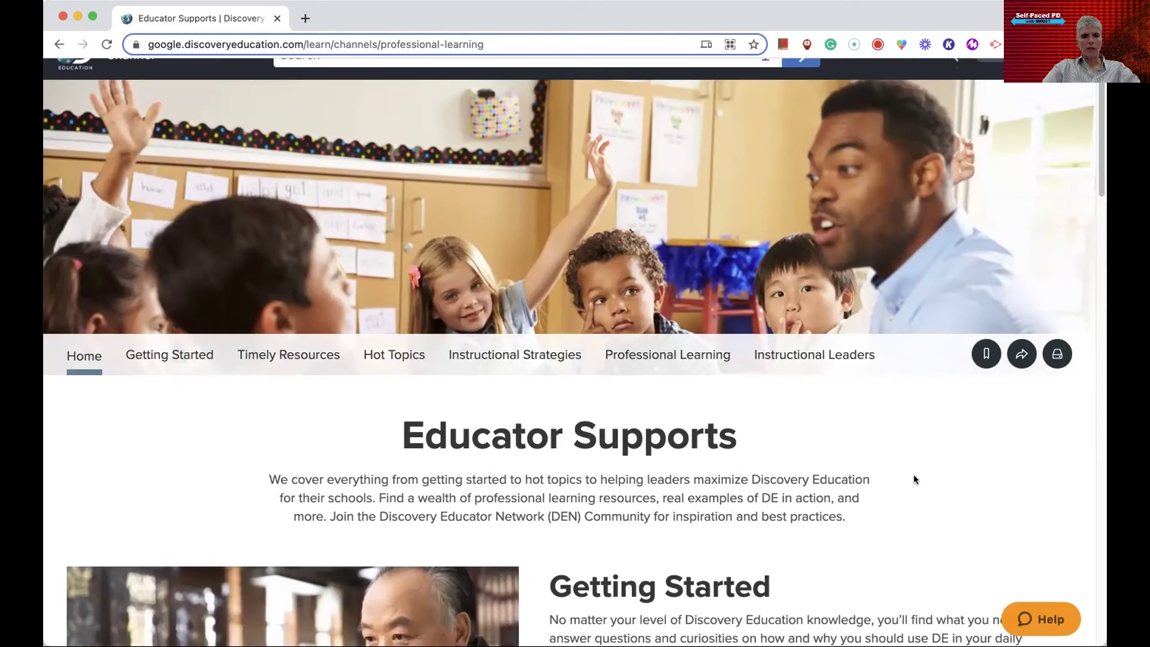
{"action": "scroll", "coordinate": [913, 477], "scroll_direction": "down", "scroll_amount": 3}
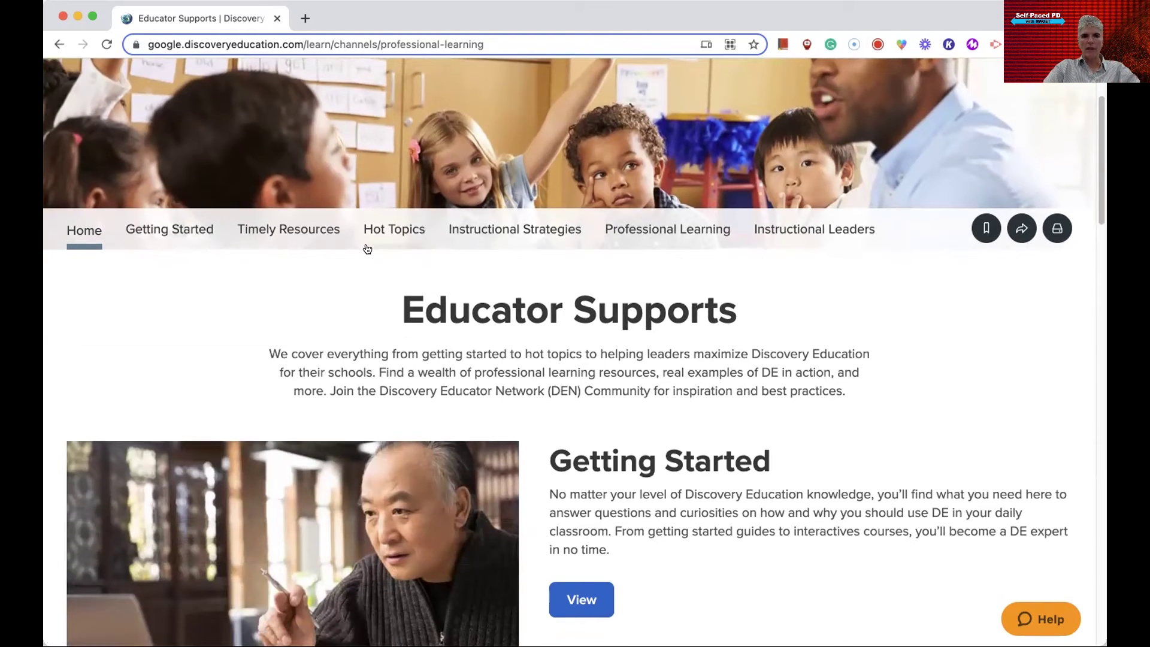
{"action": "scroll", "coordinate": [448, 378], "scroll_direction": "down", "scroll_amount": 5}
{"action": "scroll", "coordinate": [447, 378], "scroll_direction": "down", "scroll_amount": 3}
{"action": "scroll", "coordinate": [447, 377], "scroll_direction": "up", "scroll_amount": 5}
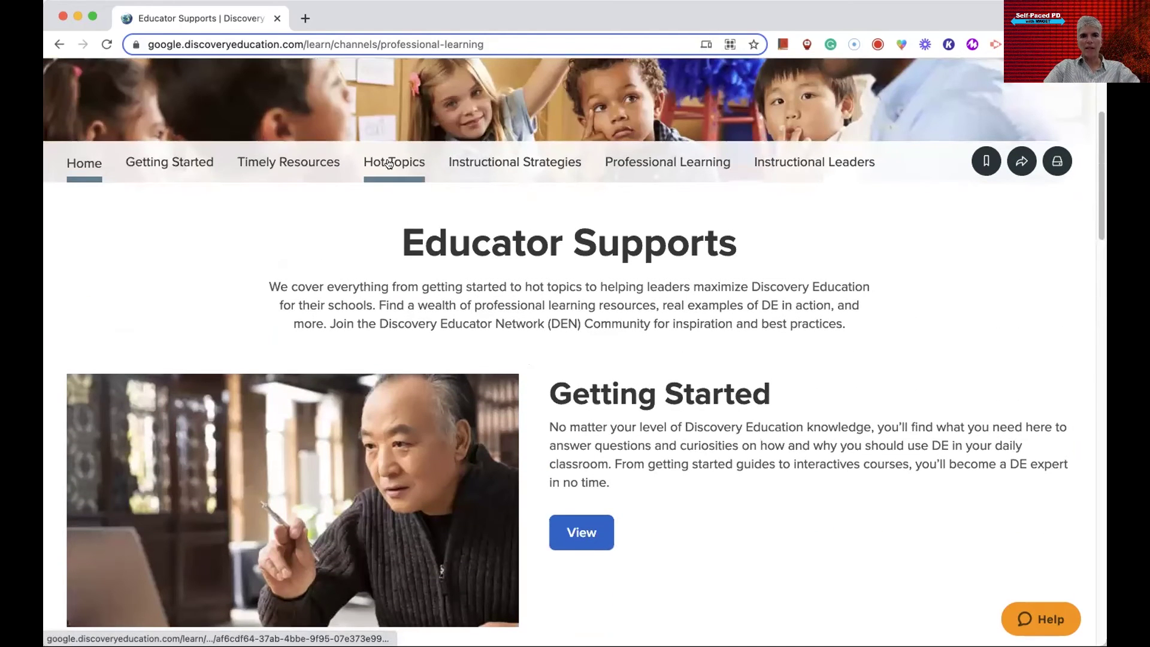
{"action": "scroll", "coordinate": [348, 275], "scroll_direction": "down", "scroll_amount": 10}
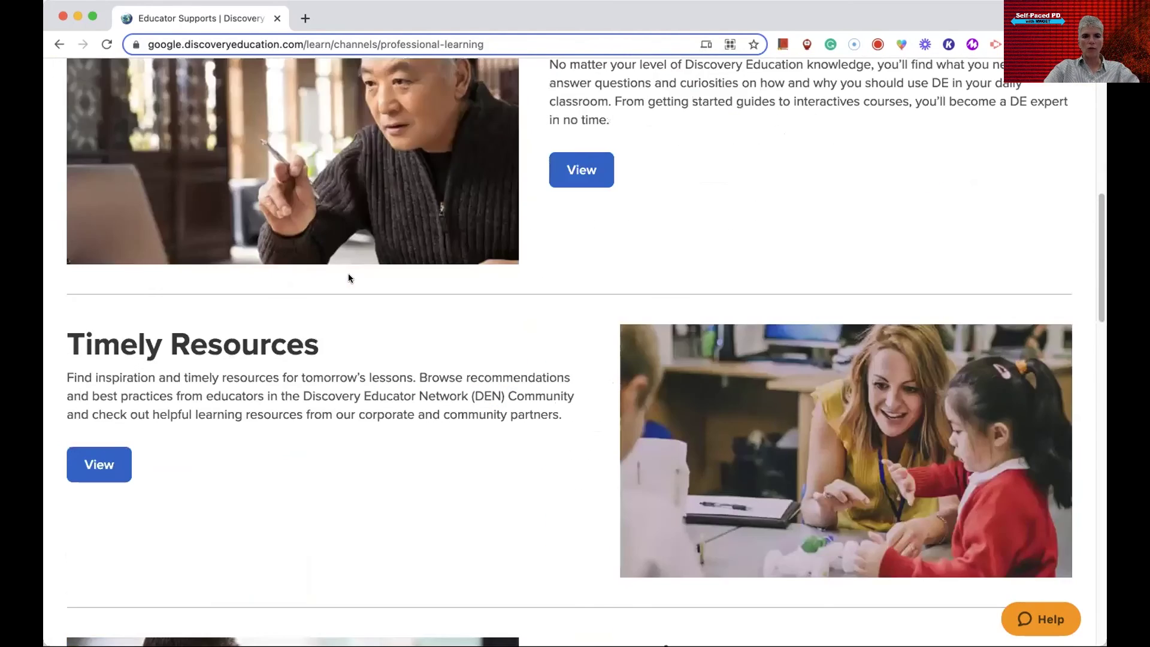
{"action": "scroll", "coordinate": [376, 357], "scroll_direction": "up", "scroll_amount": 10}
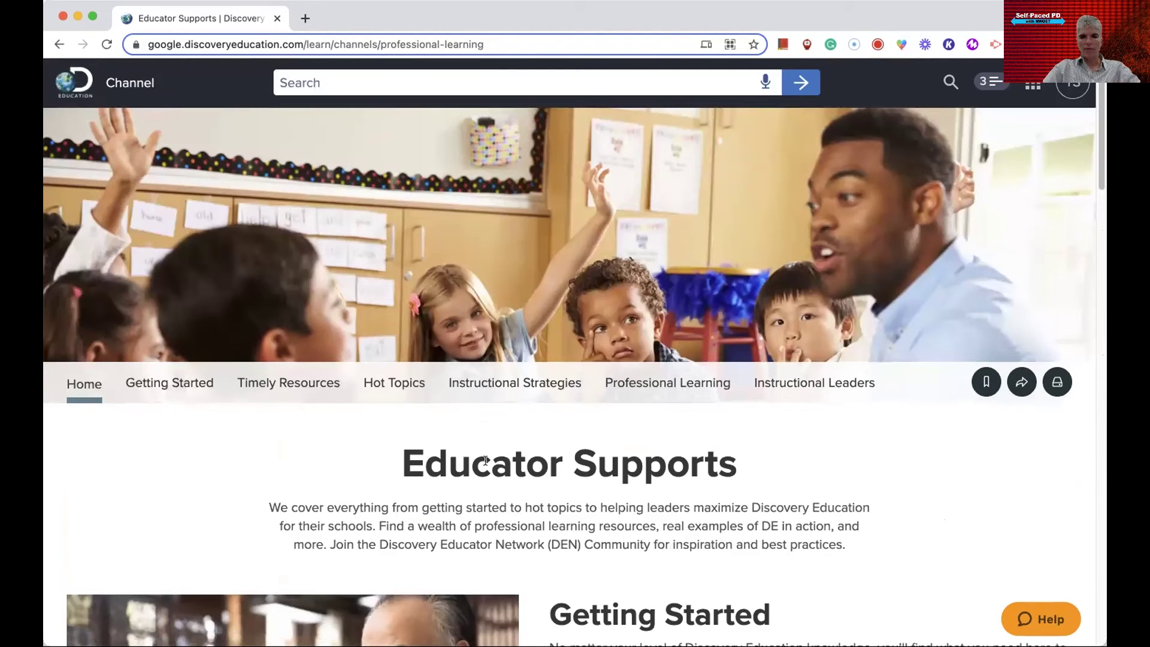
Step: Show the Instructional Leaders resources, with Resources for Leaders, DEN Workshop and Equity Talks cards
{"action": "left_click", "coordinate": [825, 386]}
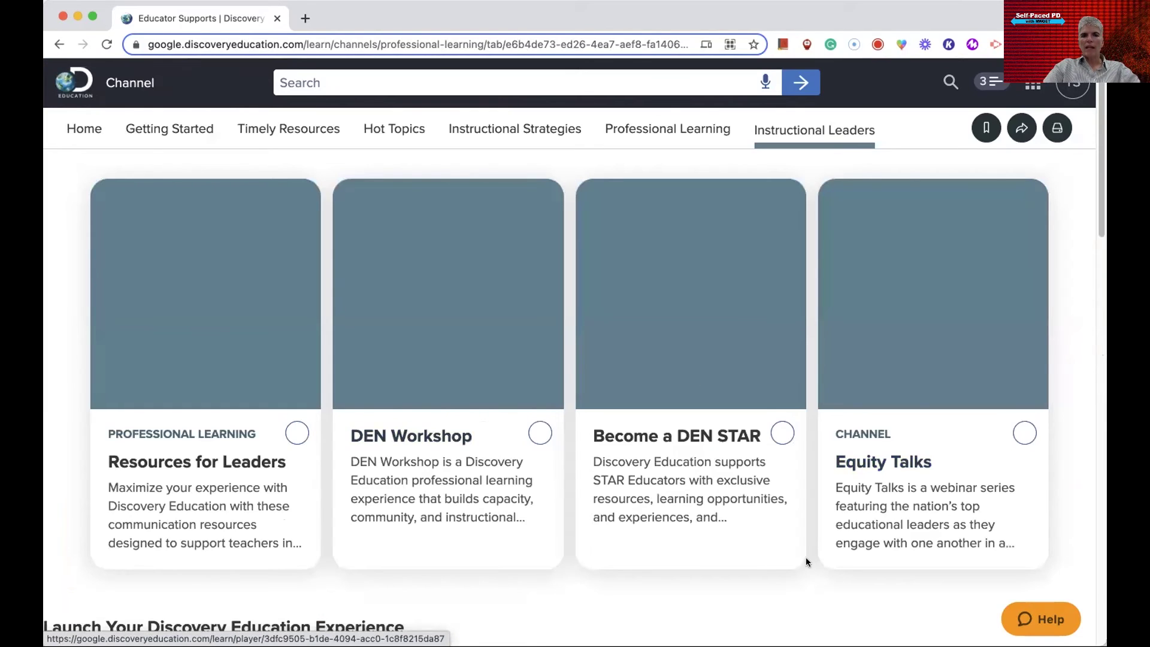
{"action": "scroll", "coordinate": [805, 557], "scroll_direction": "down", "scroll_amount": 1}
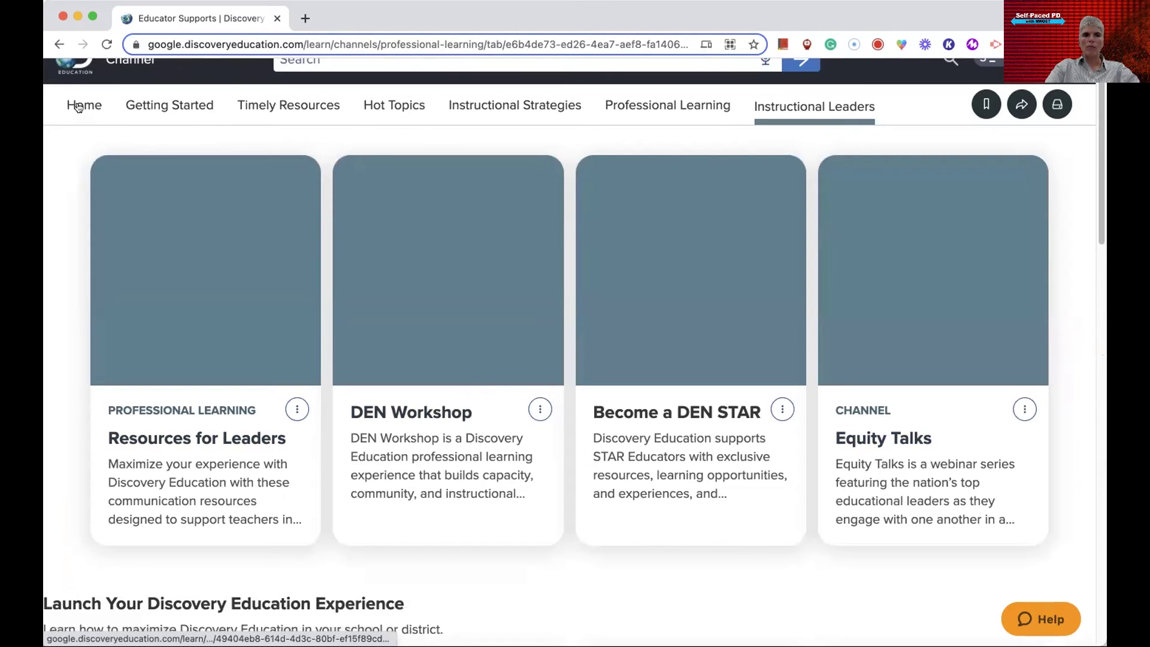
{"action": "left_click", "coordinate": [78, 107]}
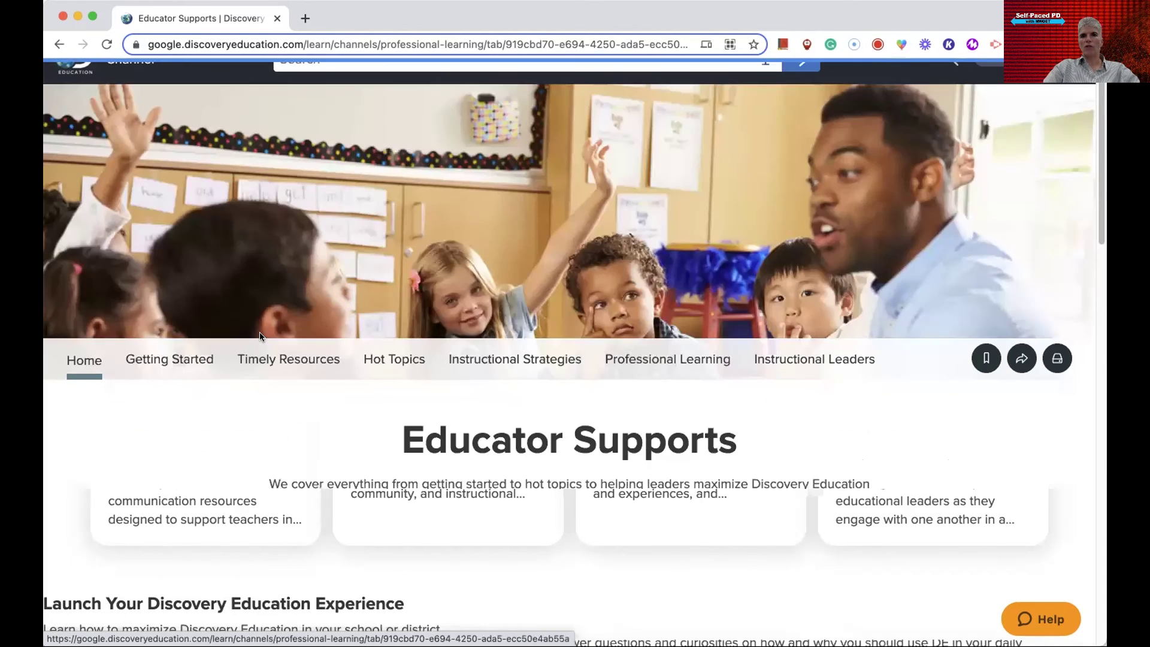
{"action": "scroll", "coordinate": [260, 315], "scroll_direction": "down", "scroll_amount": 15}
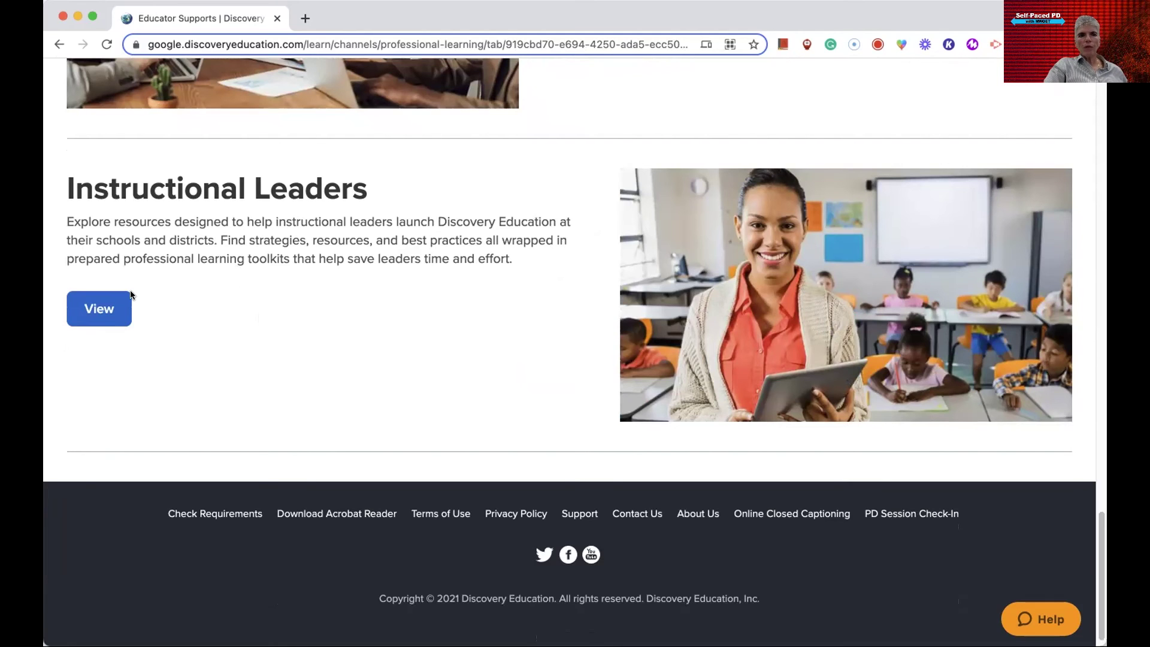
{"action": "left_click", "coordinate": [112, 304]}
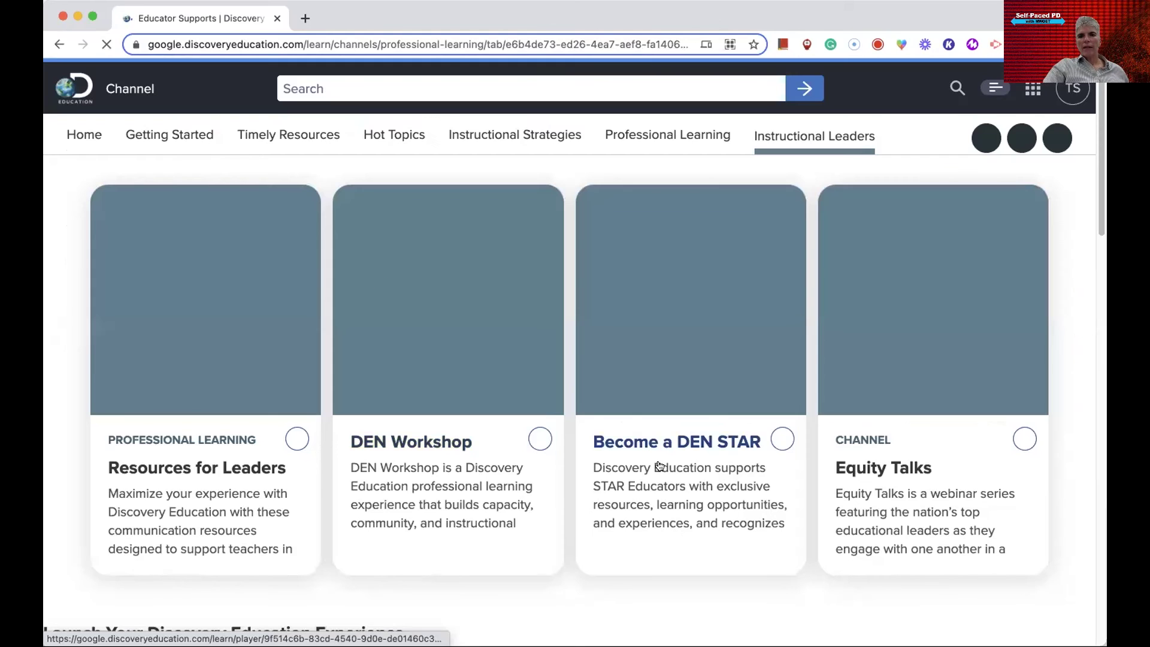
Step: Open the 'Supporting Special Education Students with Discovery Education' slideshow from Professional Learning Toolkits
{"action": "scroll", "coordinate": [850, 531], "scroll_direction": "down", "scroll_amount": 1}
{"action": "scroll", "coordinate": [851, 531], "scroll_direction": "down", "scroll_amount": 7}
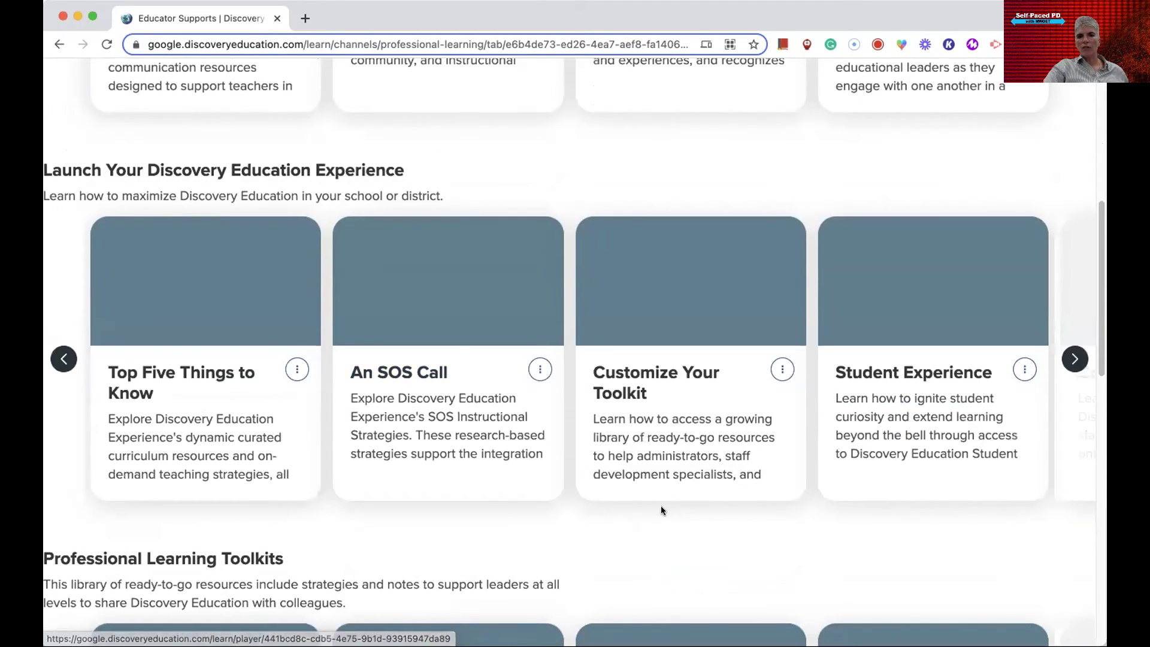
{"action": "scroll", "coordinate": [661, 506], "scroll_direction": "down", "scroll_amount": 2}
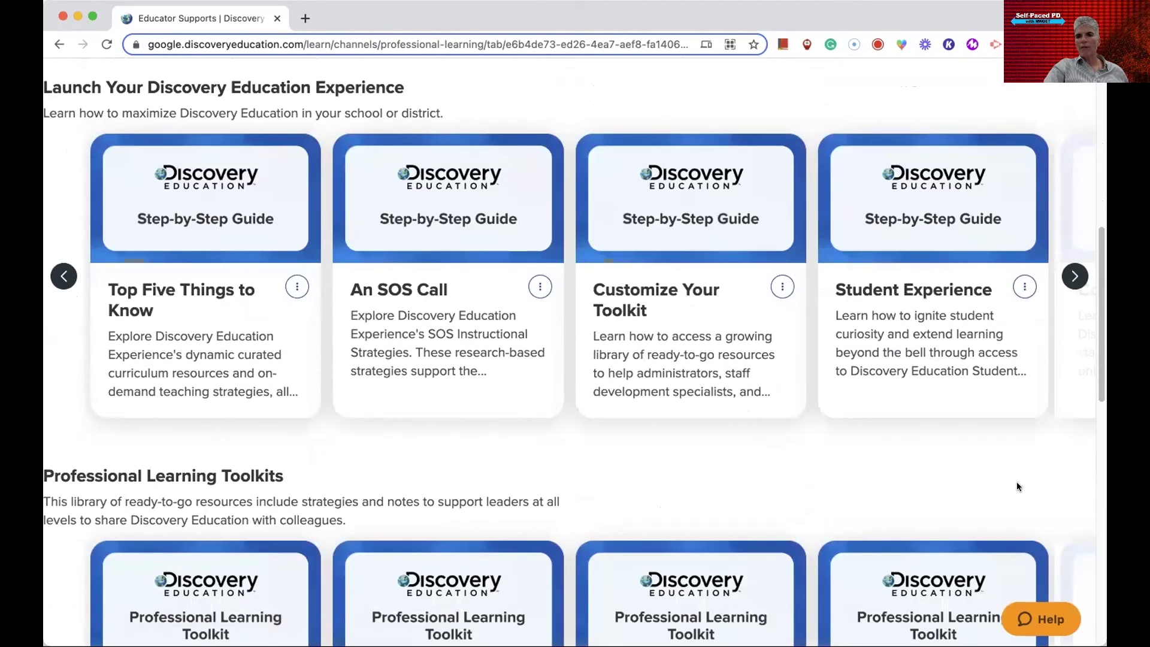
{"action": "scroll", "coordinate": [1015, 481], "scroll_direction": "up", "scroll_amount": 9}
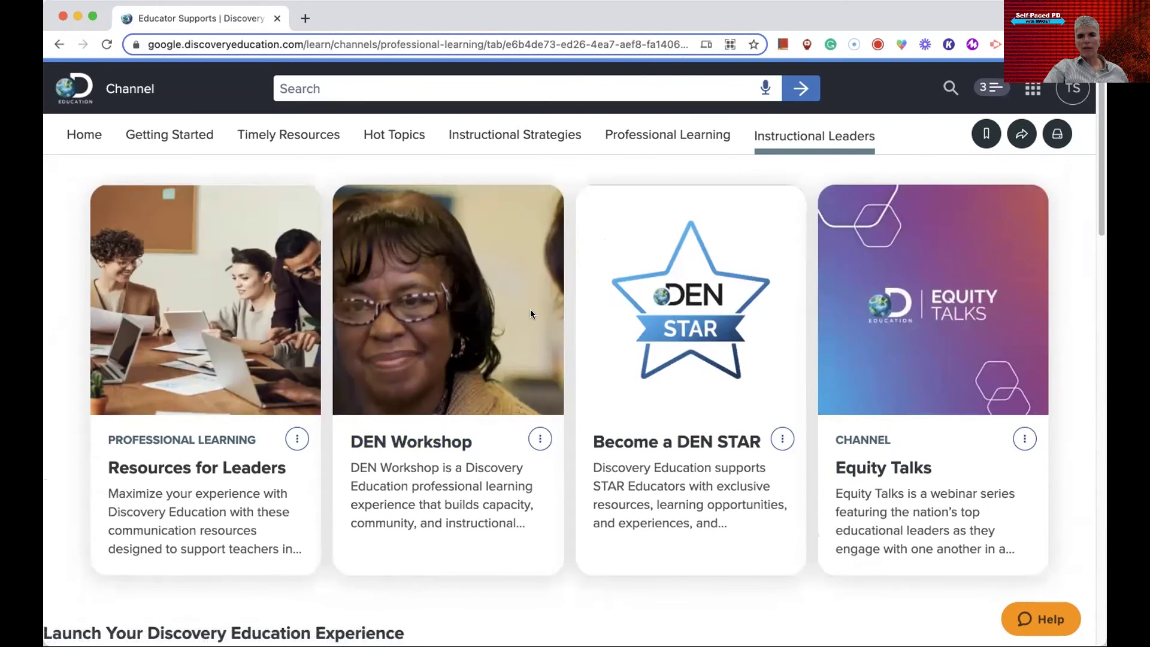
{"action": "scroll", "coordinate": [529, 308], "scroll_direction": "down", "scroll_amount": 9}
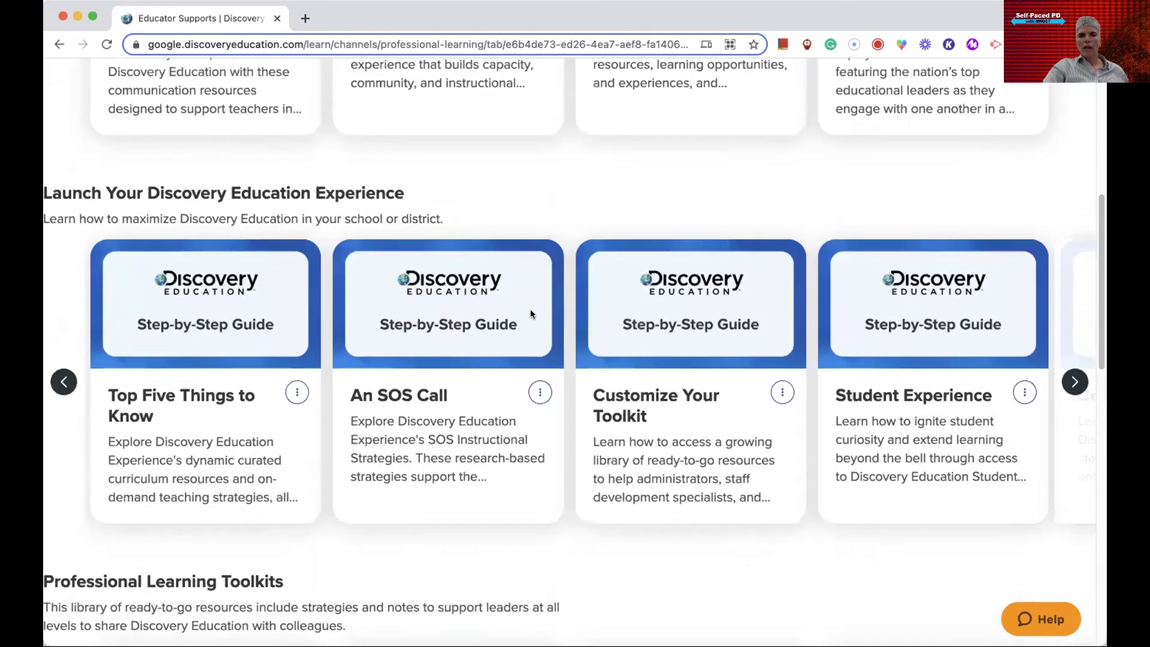
{"action": "scroll", "coordinate": [530, 312], "scroll_direction": "down", "scroll_amount": 2}
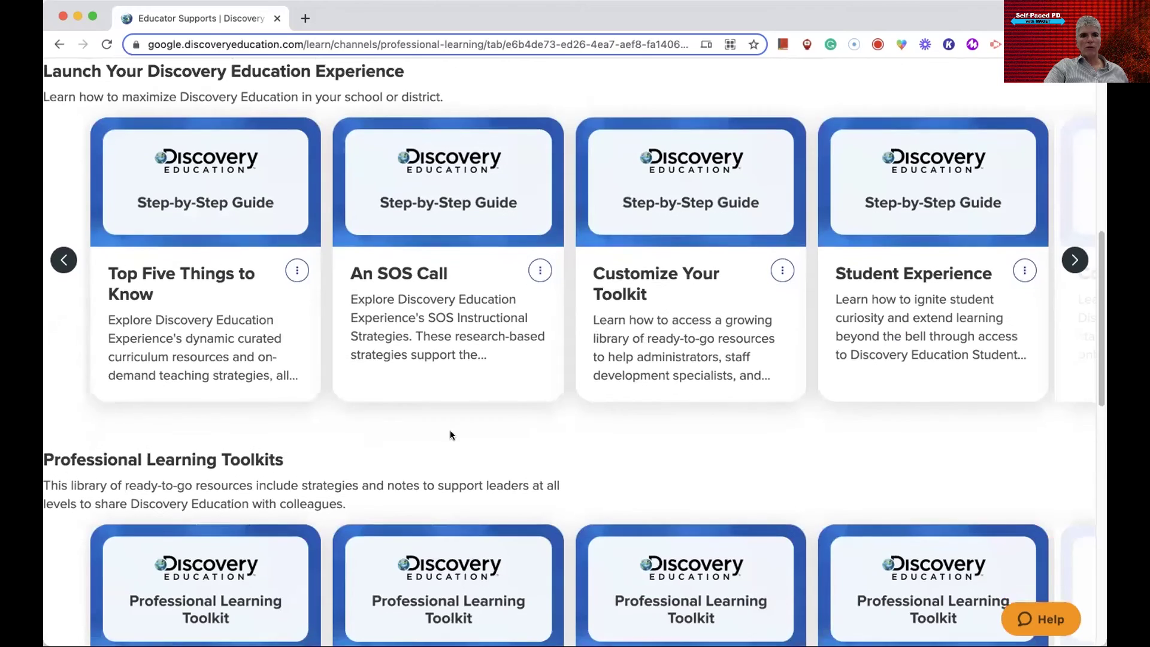
{"action": "scroll", "coordinate": [450, 430], "scroll_direction": "down", "scroll_amount": 7}
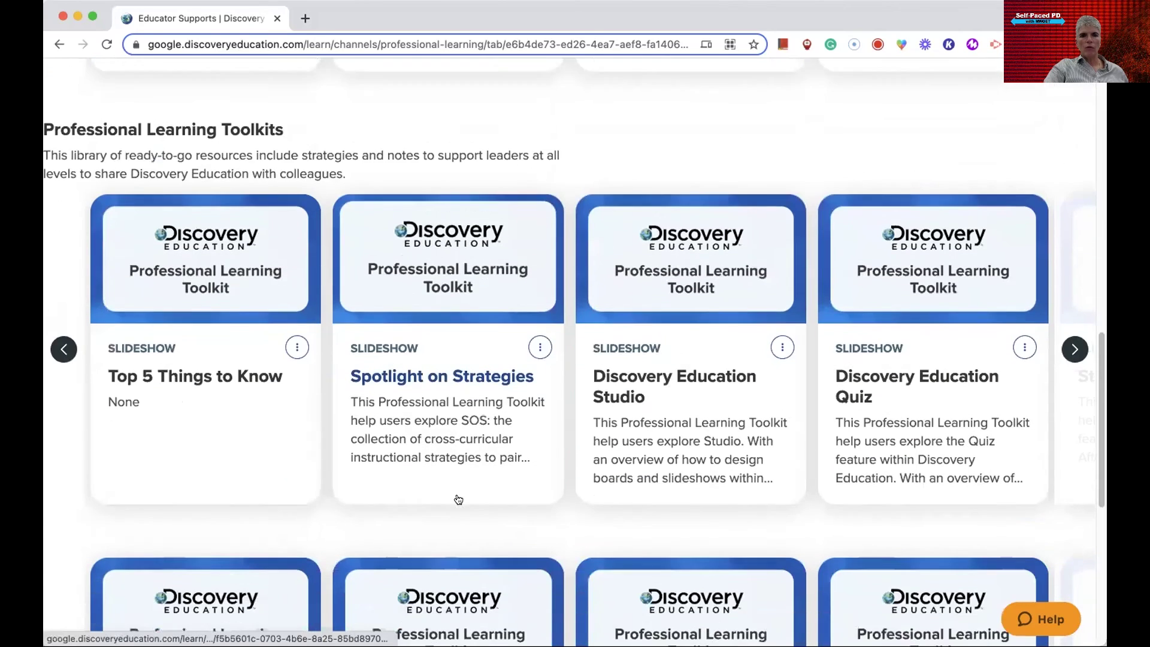
{"action": "scroll", "coordinate": [458, 498], "scroll_direction": "down", "scroll_amount": 6}
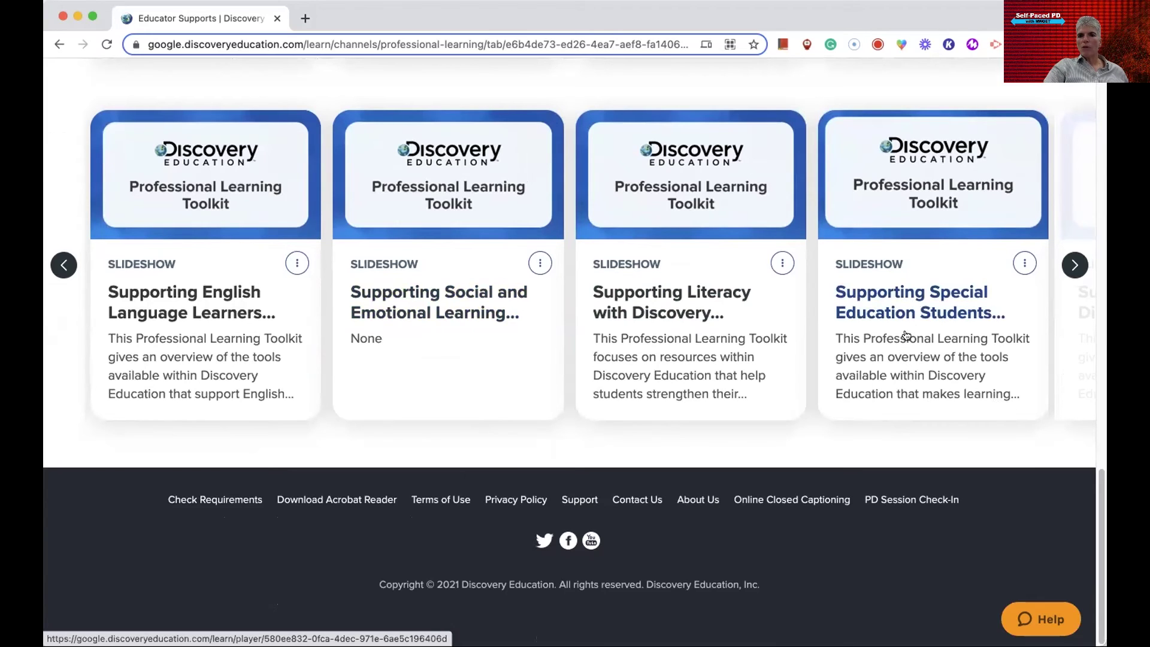
{"action": "left_click", "coordinate": [953, 318]}
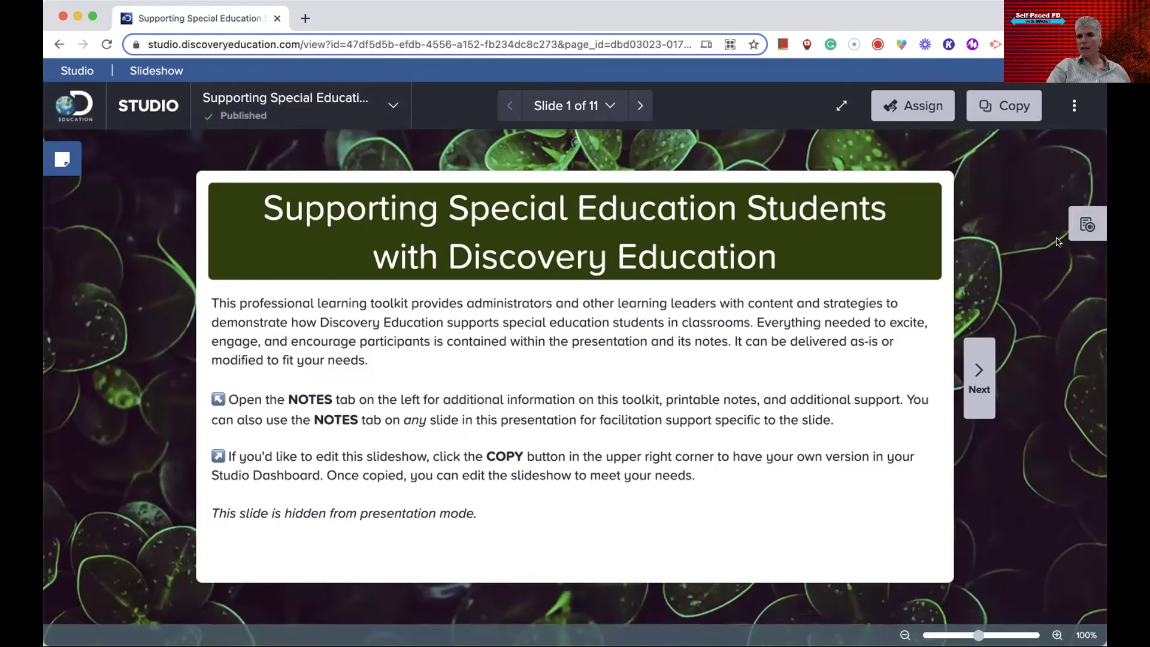
Step: Open slide 1 of the special education toolkit in Immersive Reader
{"action": "left_click", "coordinate": [1083, 228]}
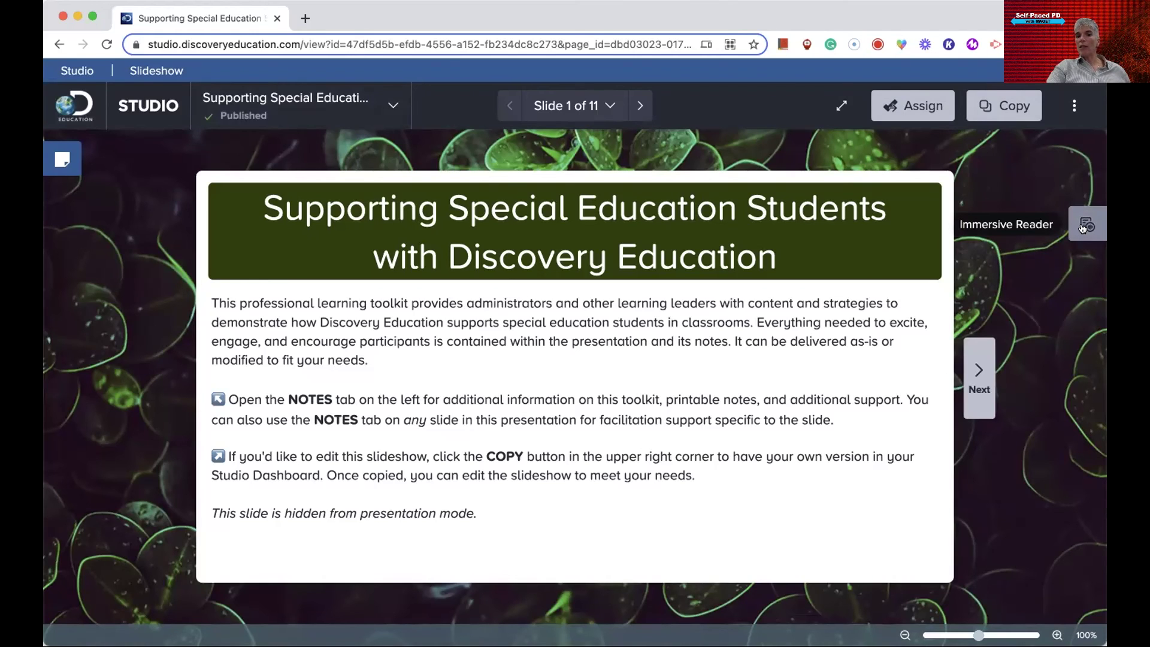